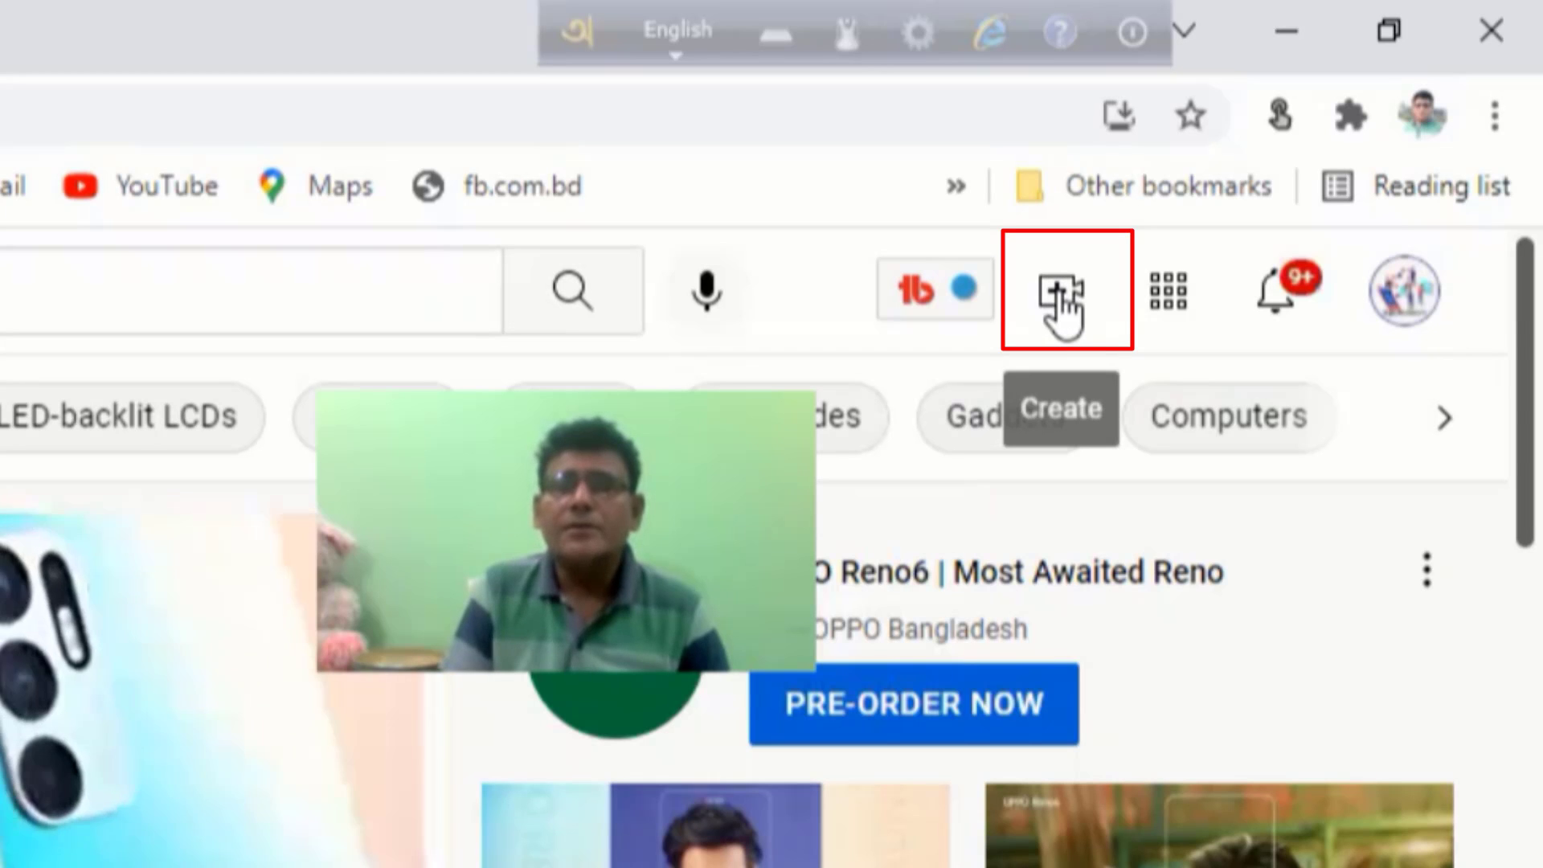
Begin creating a YouTube live stream for right now, using the built-in webcam
click(1064, 304)
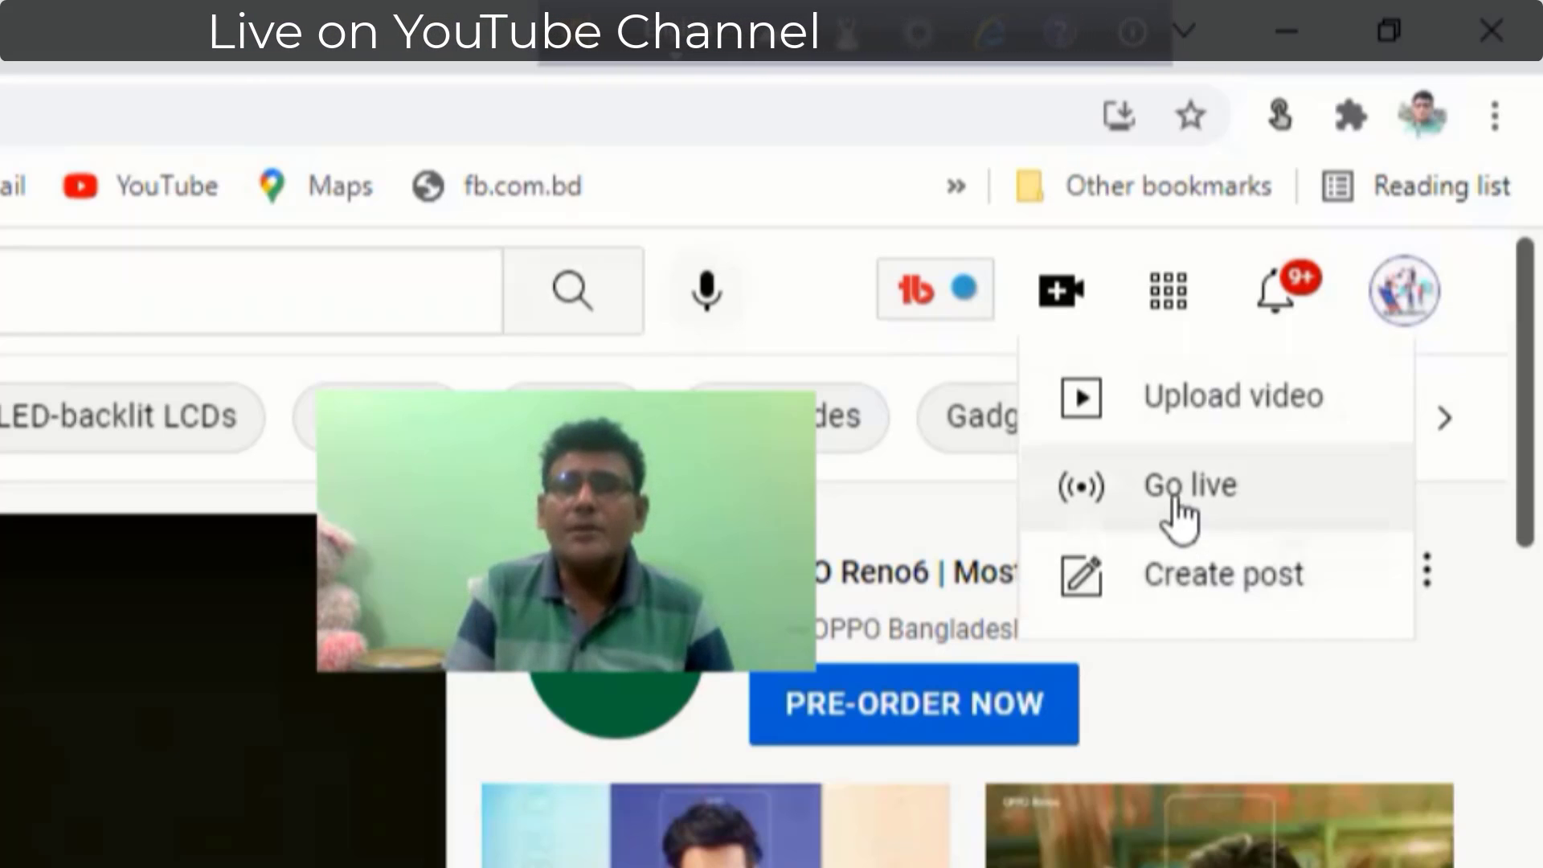
click(1223, 496)
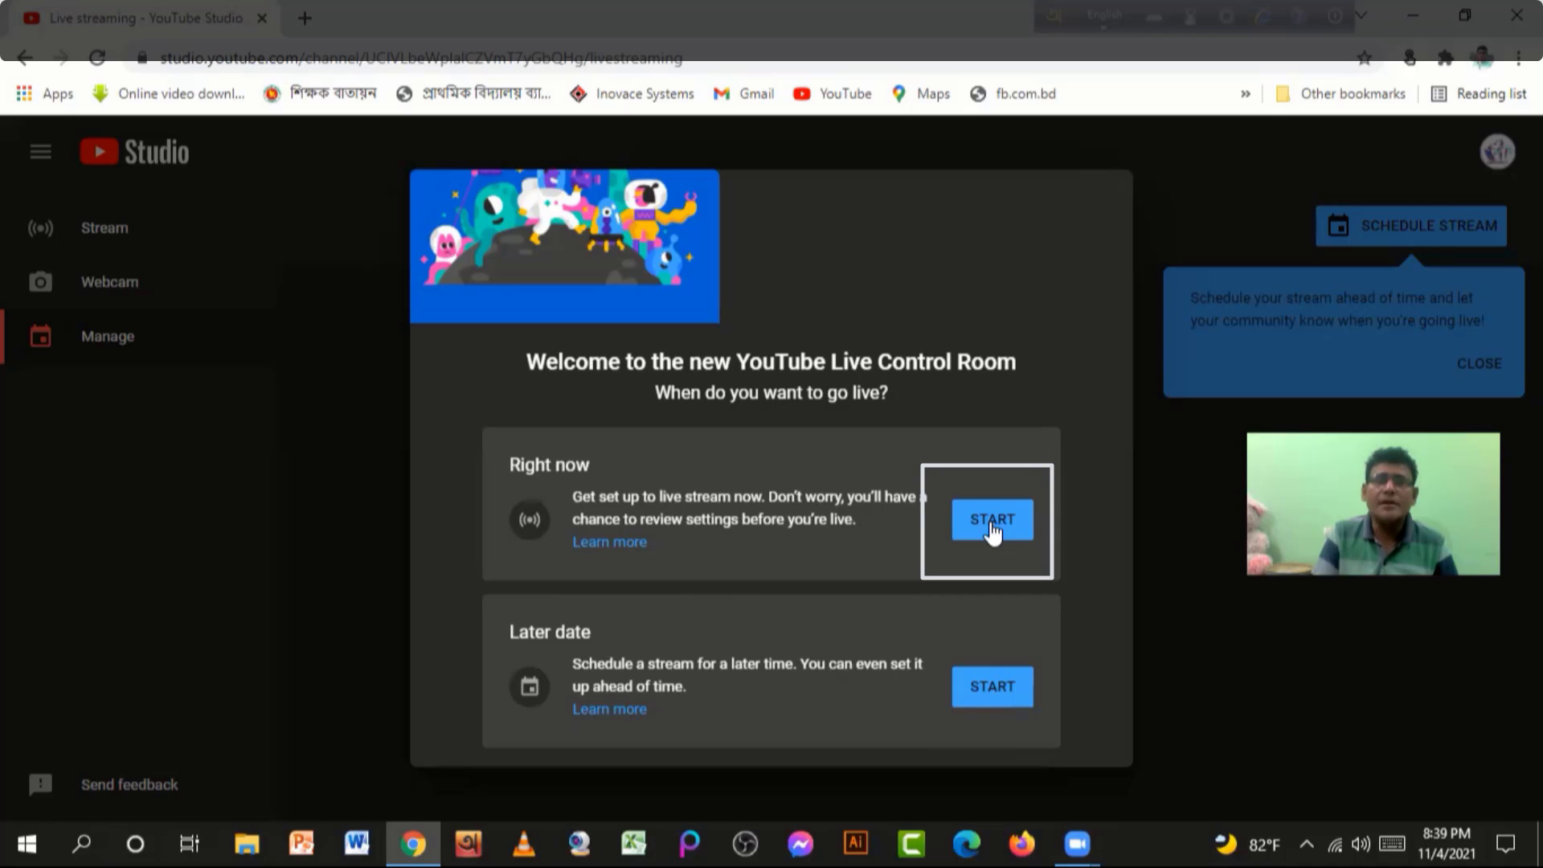
click(993, 522)
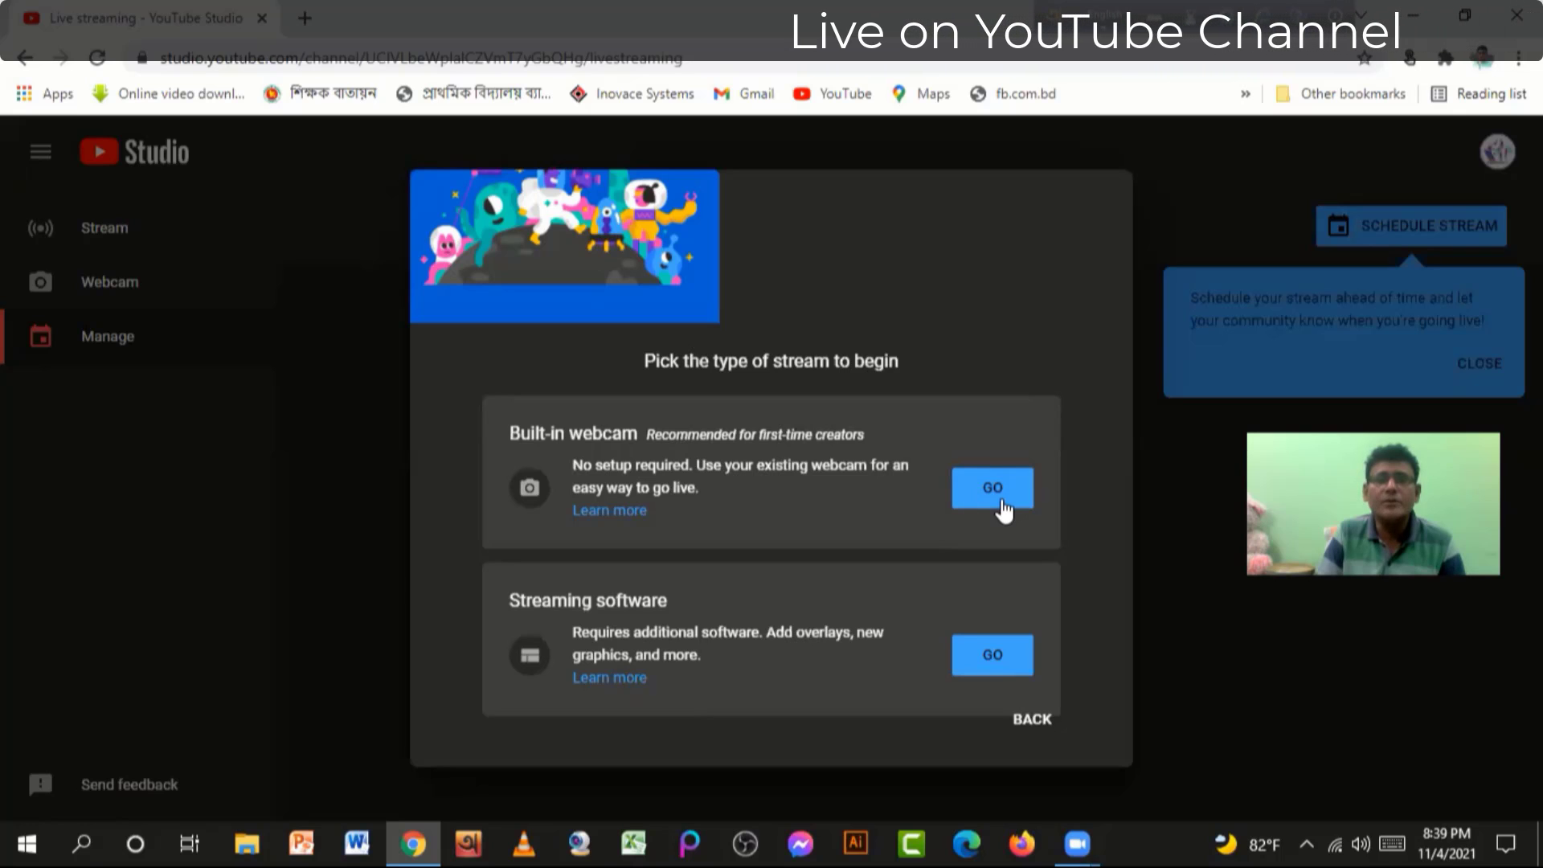
click(1003, 508)
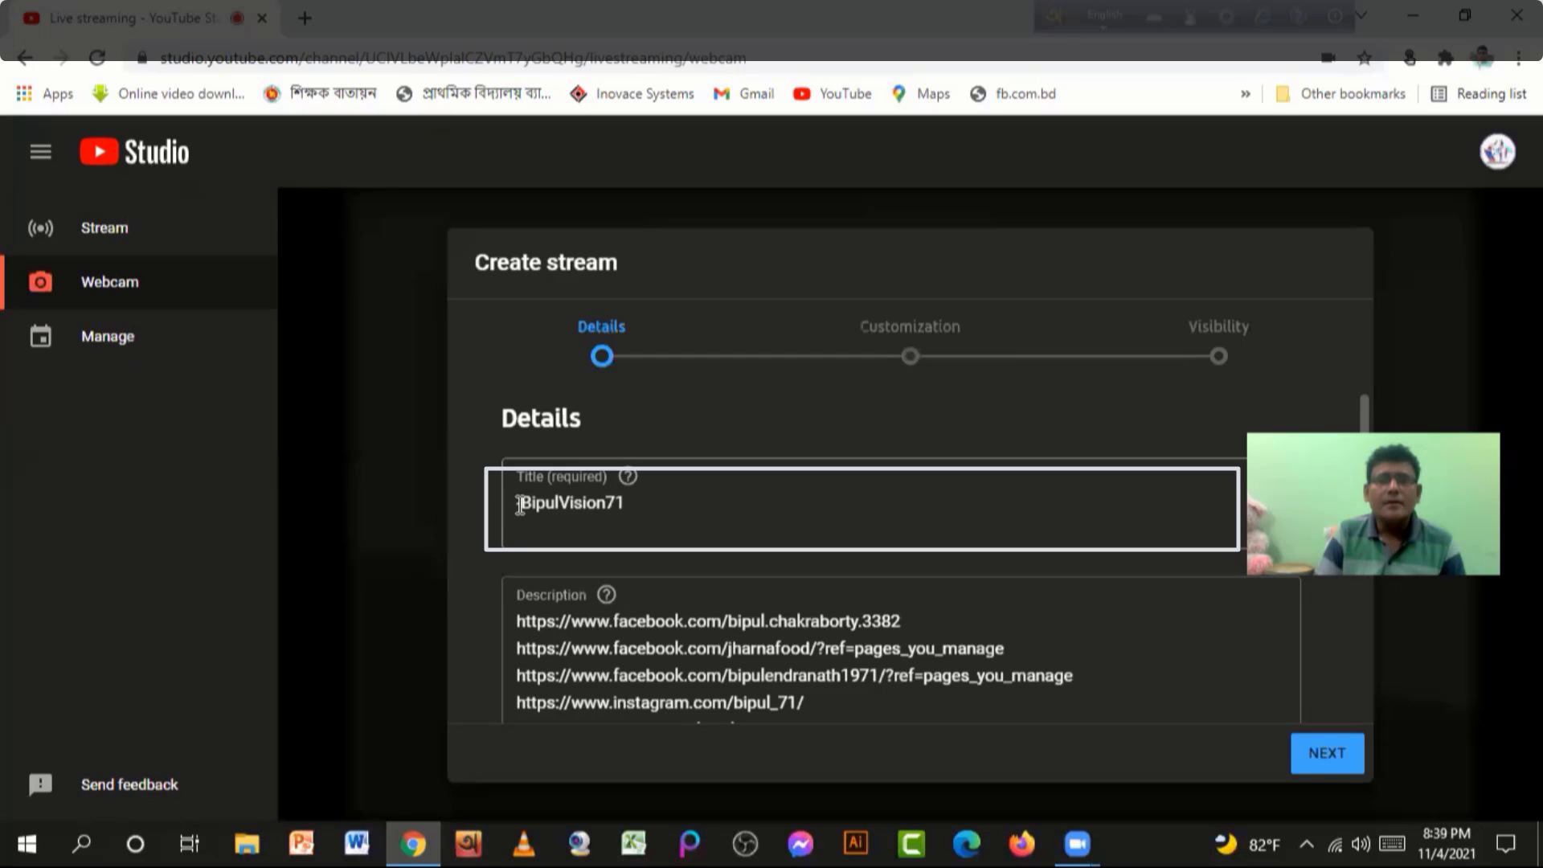
Insert "Test" at the start of the stream title, before the hyphen and channel name
click(518, 503)
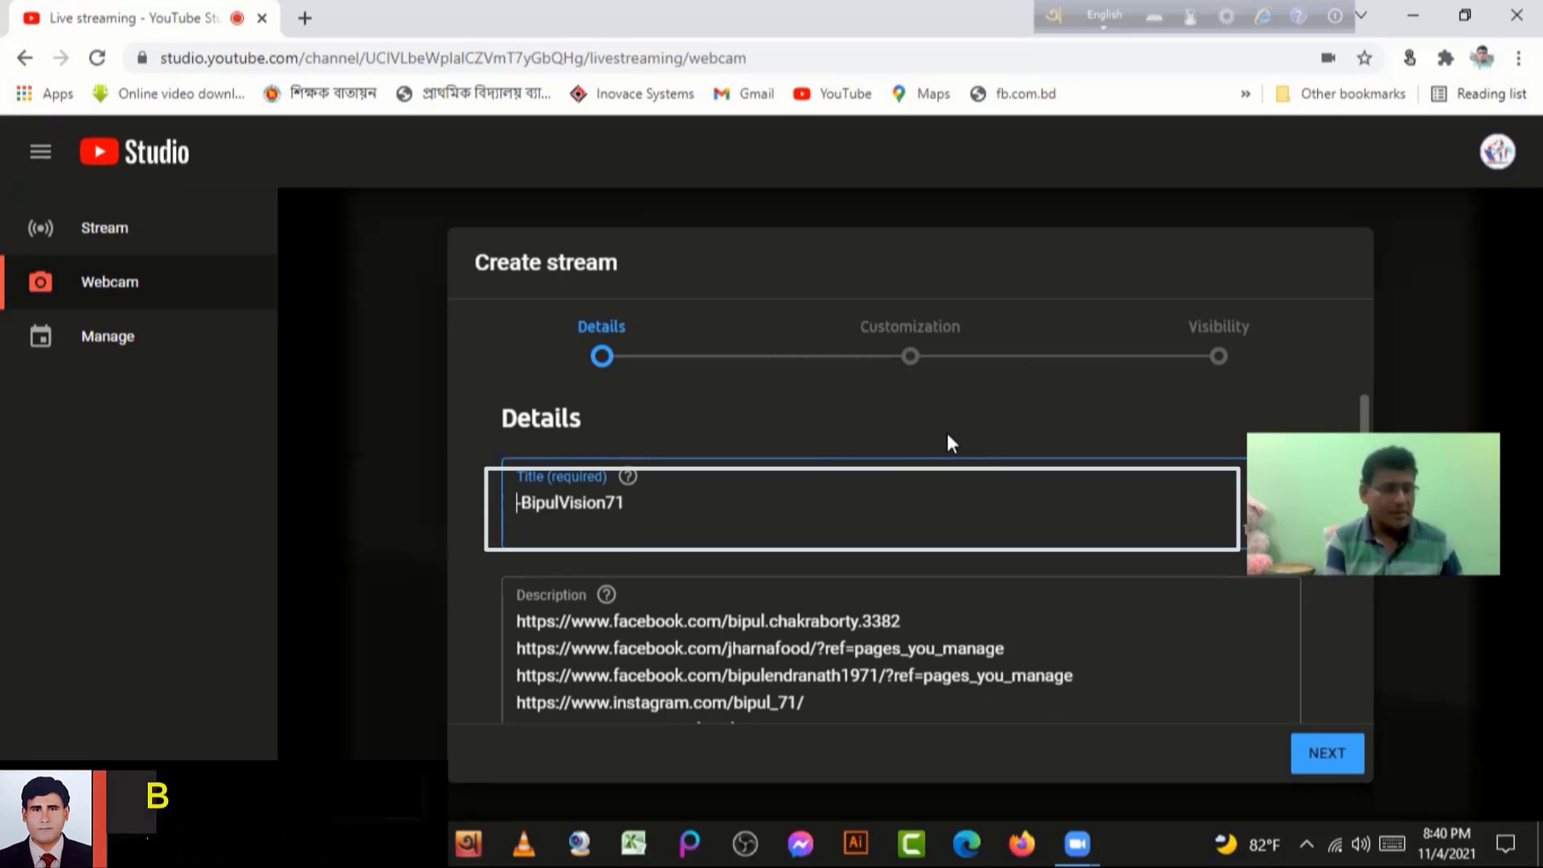
text(Test)
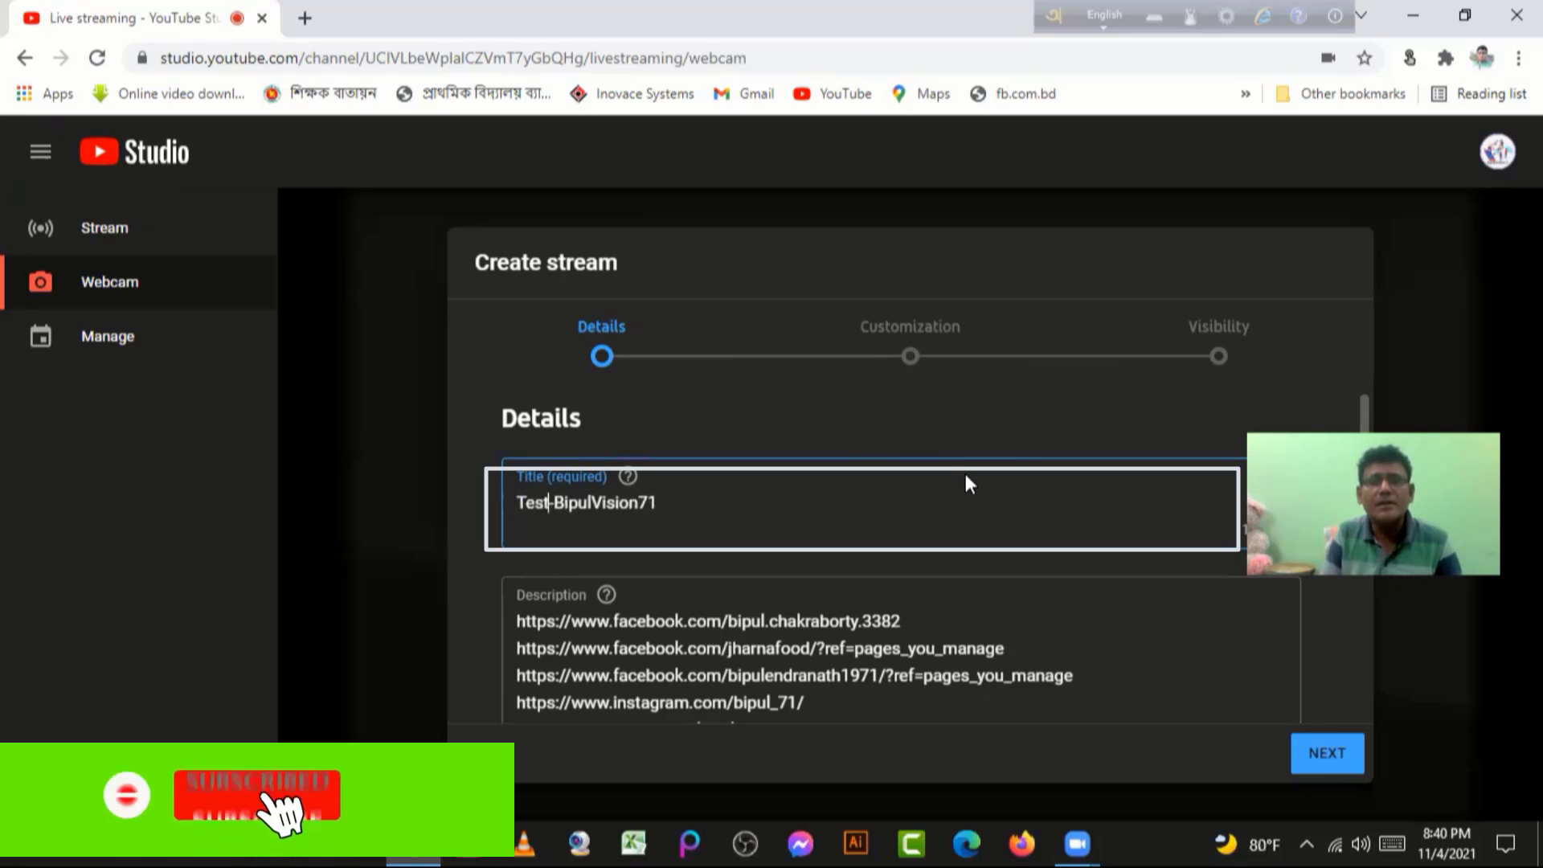
scroll(690, 514, down, 2)
scroll(691, 519, up, 2)
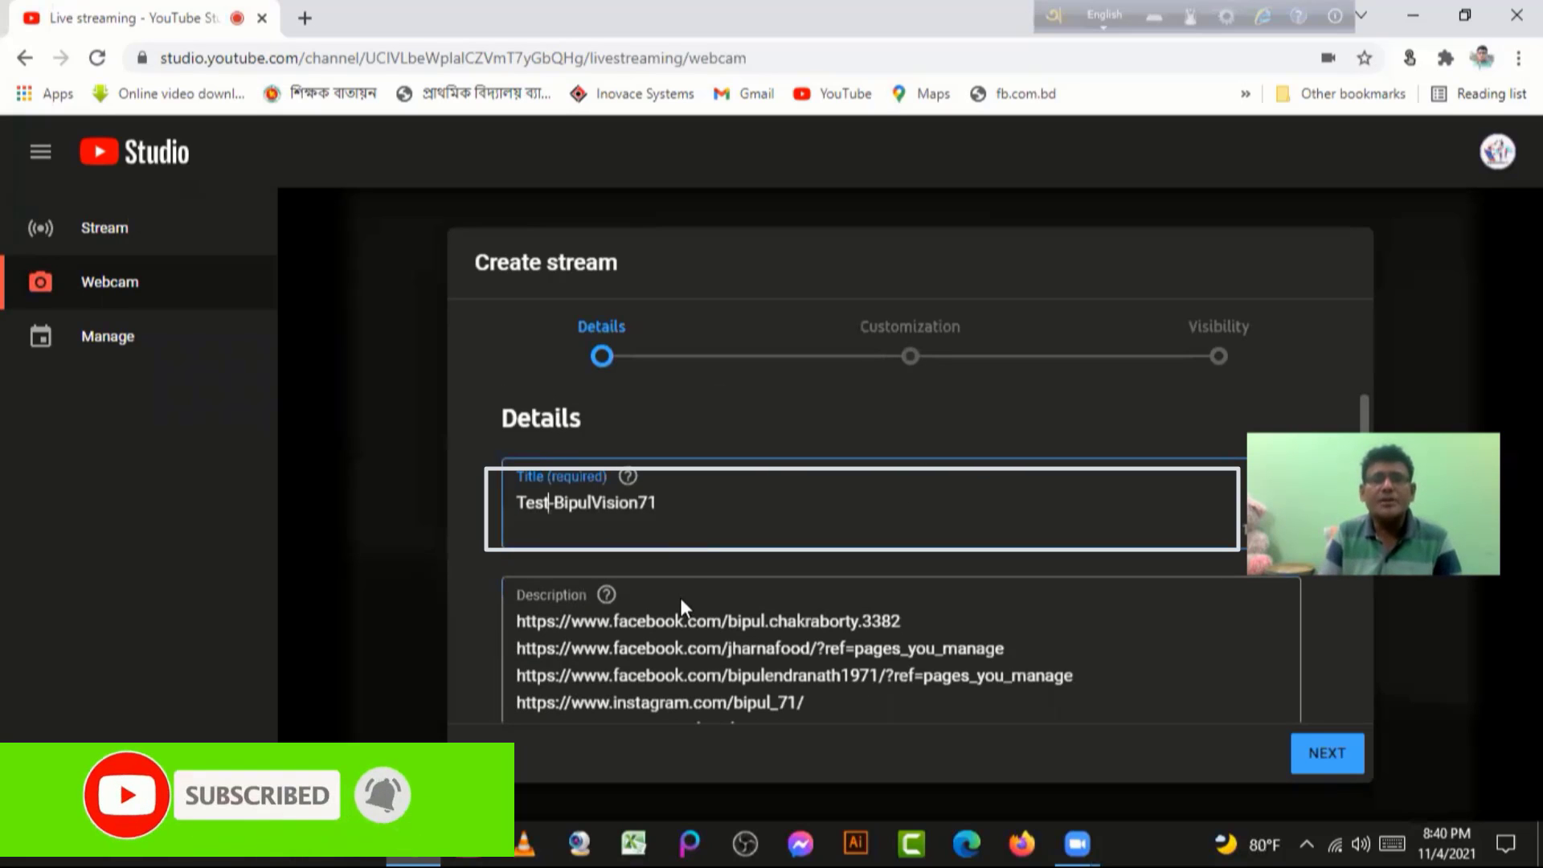
Upload 1.jpg from the Pictures folder as the stream's thumbnail
scroll(672, 617, down, 2)
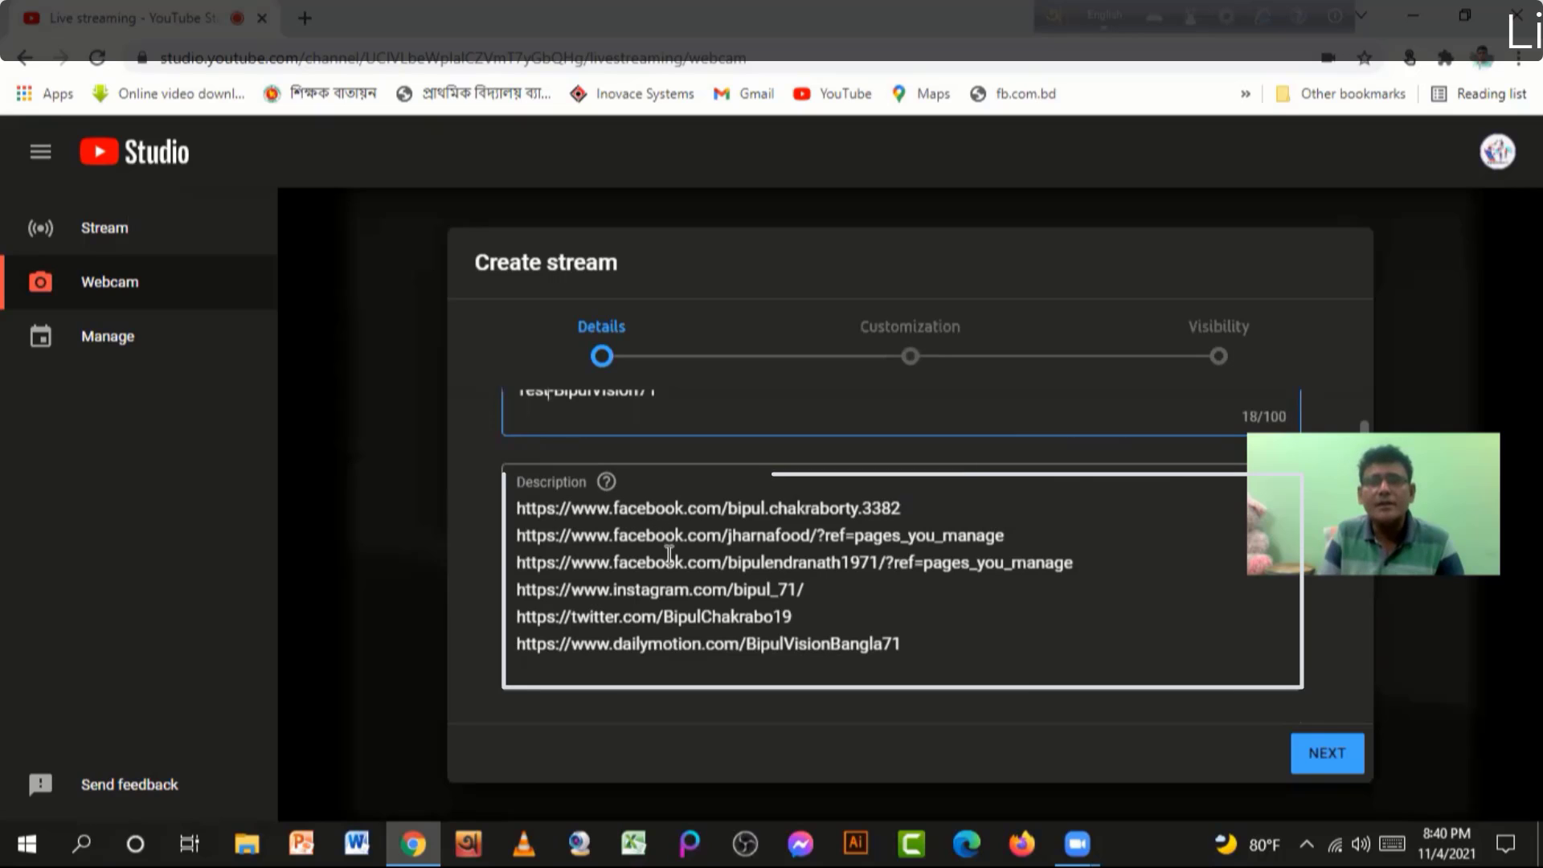
scroll(671, 558, down, 2)
scroll(708, 573, down, 3)
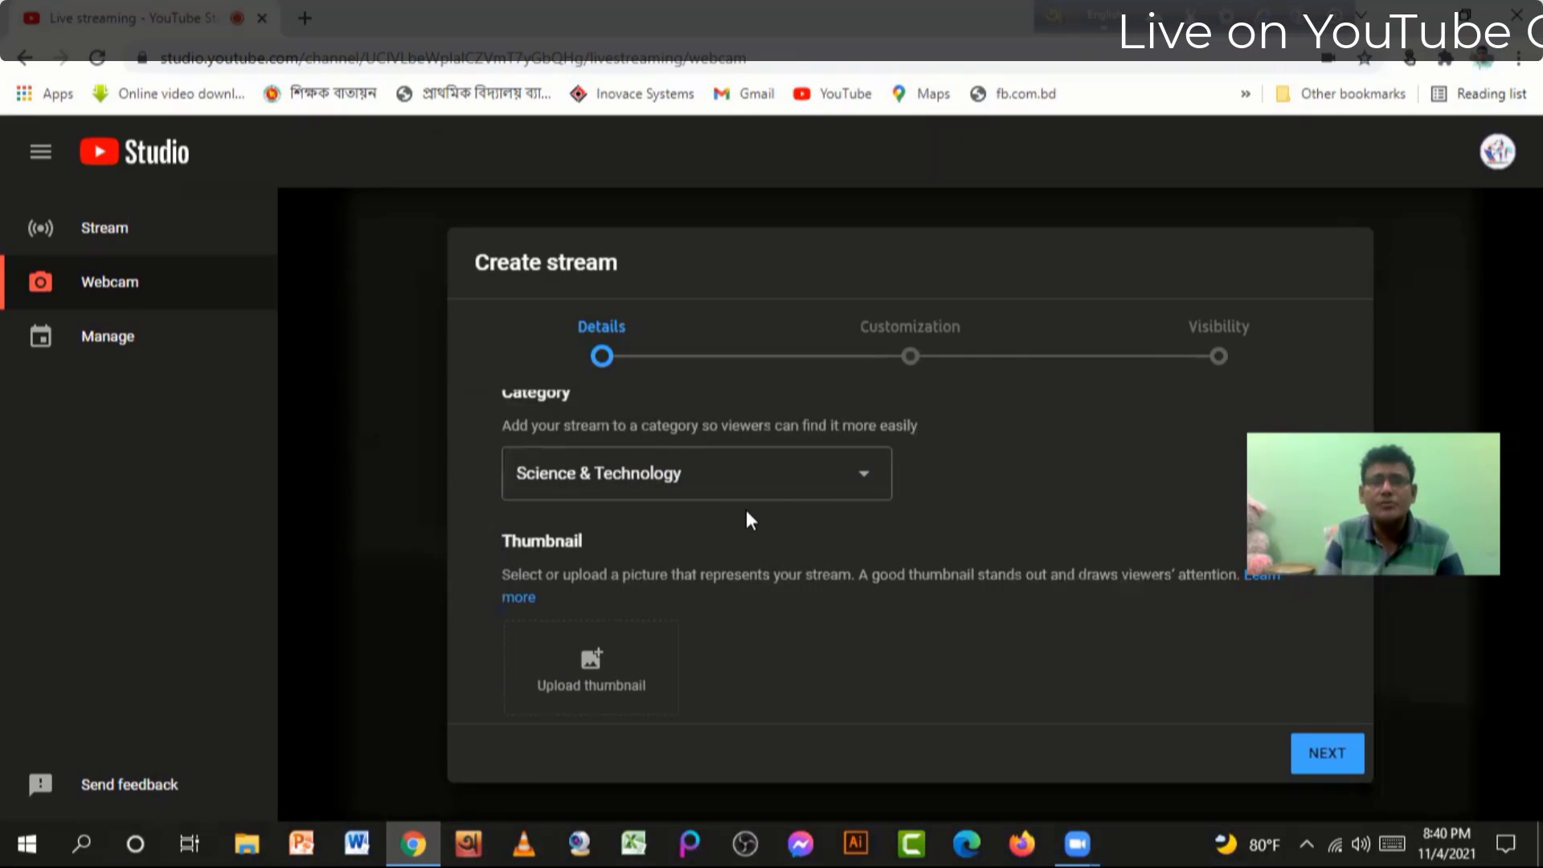
scroll(735, 524, down, 2)
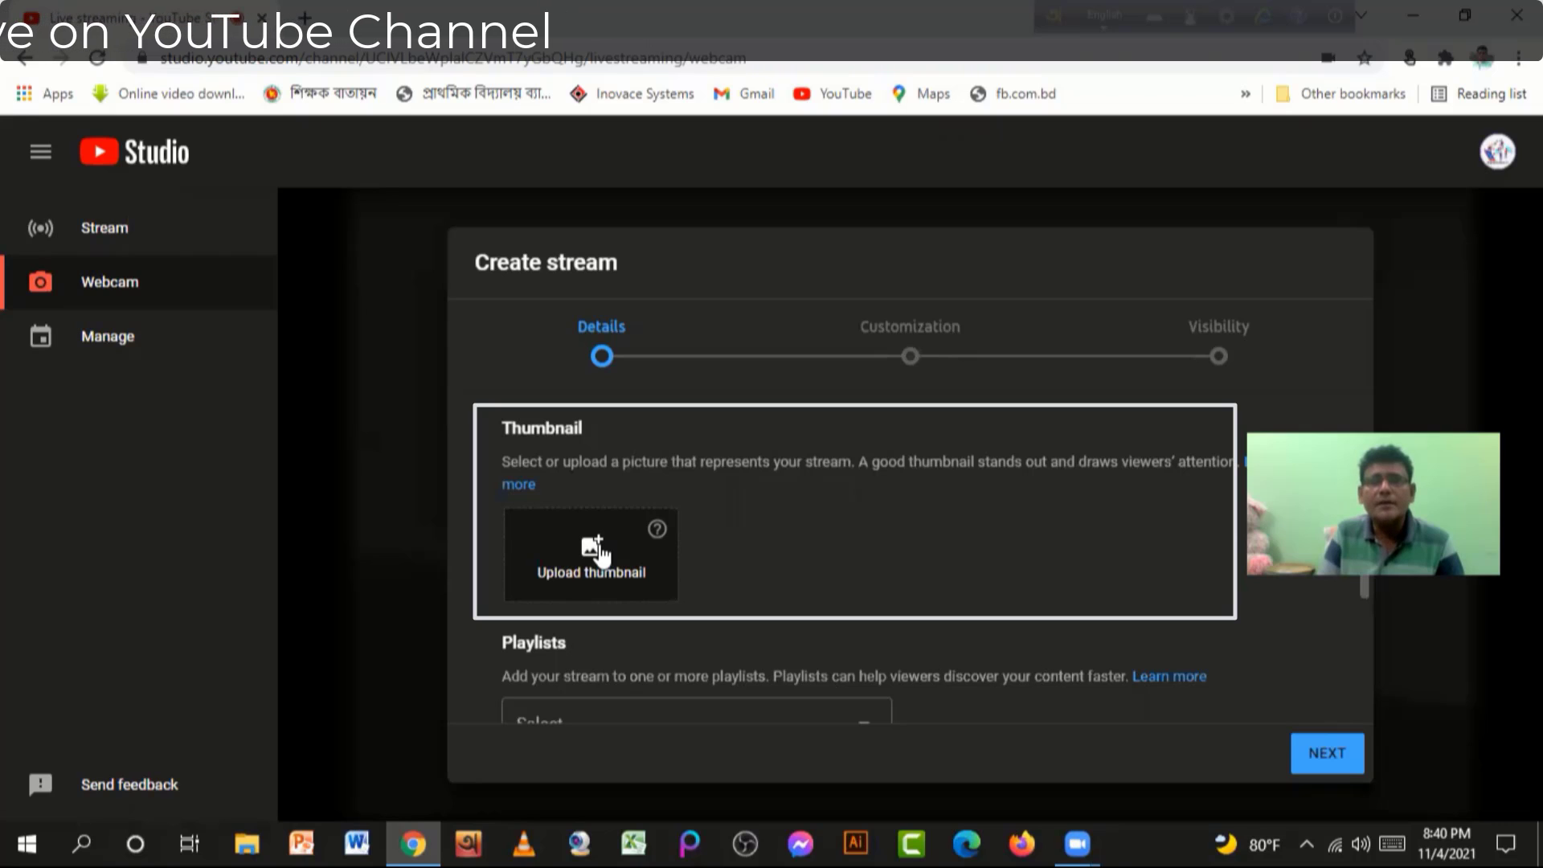
click(596, 552)
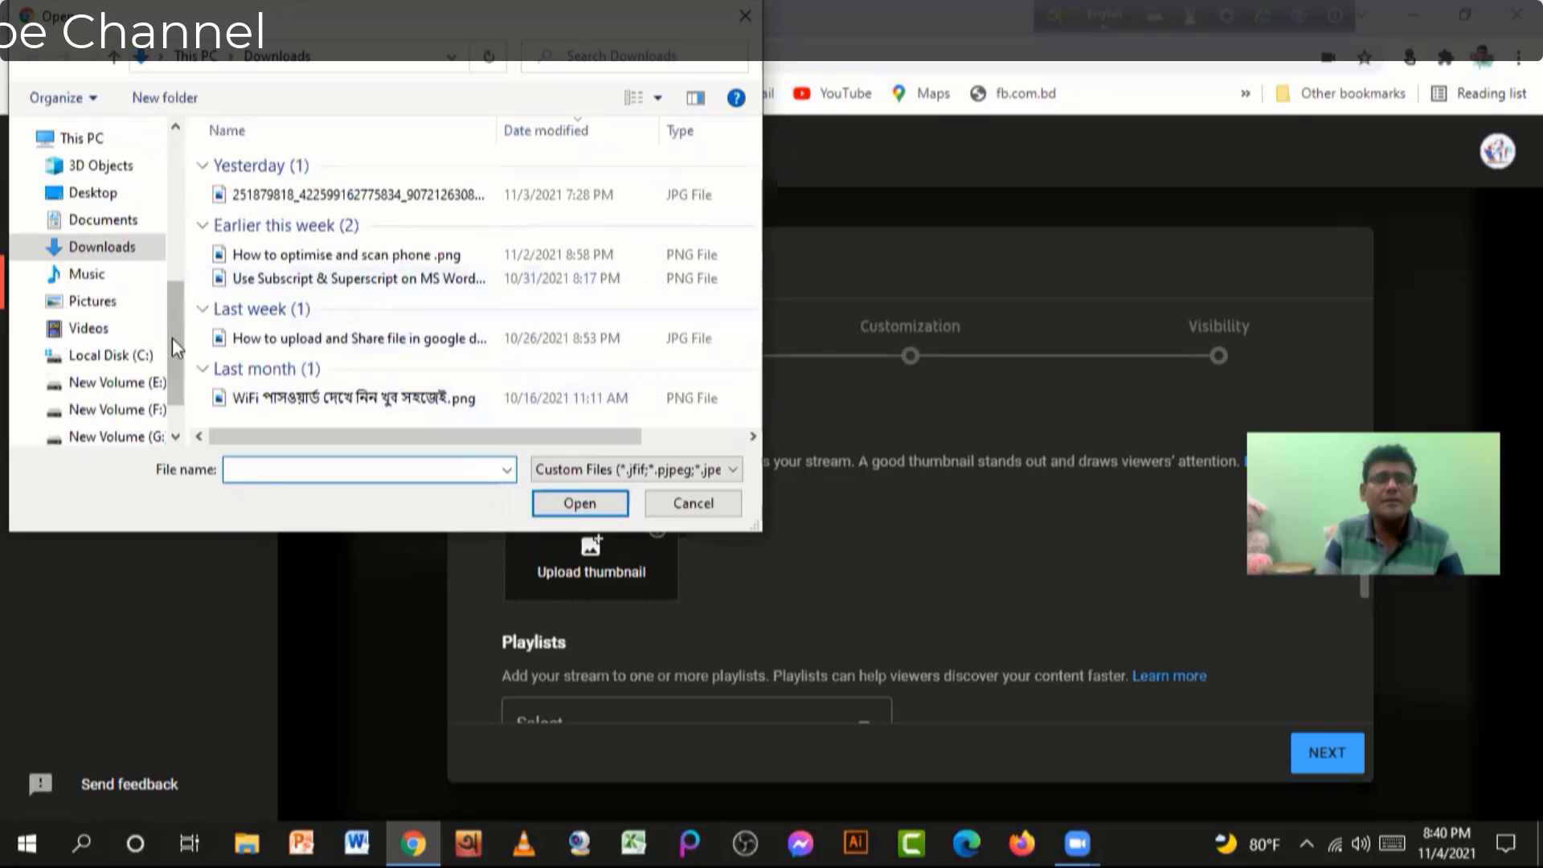
click(115, 303)
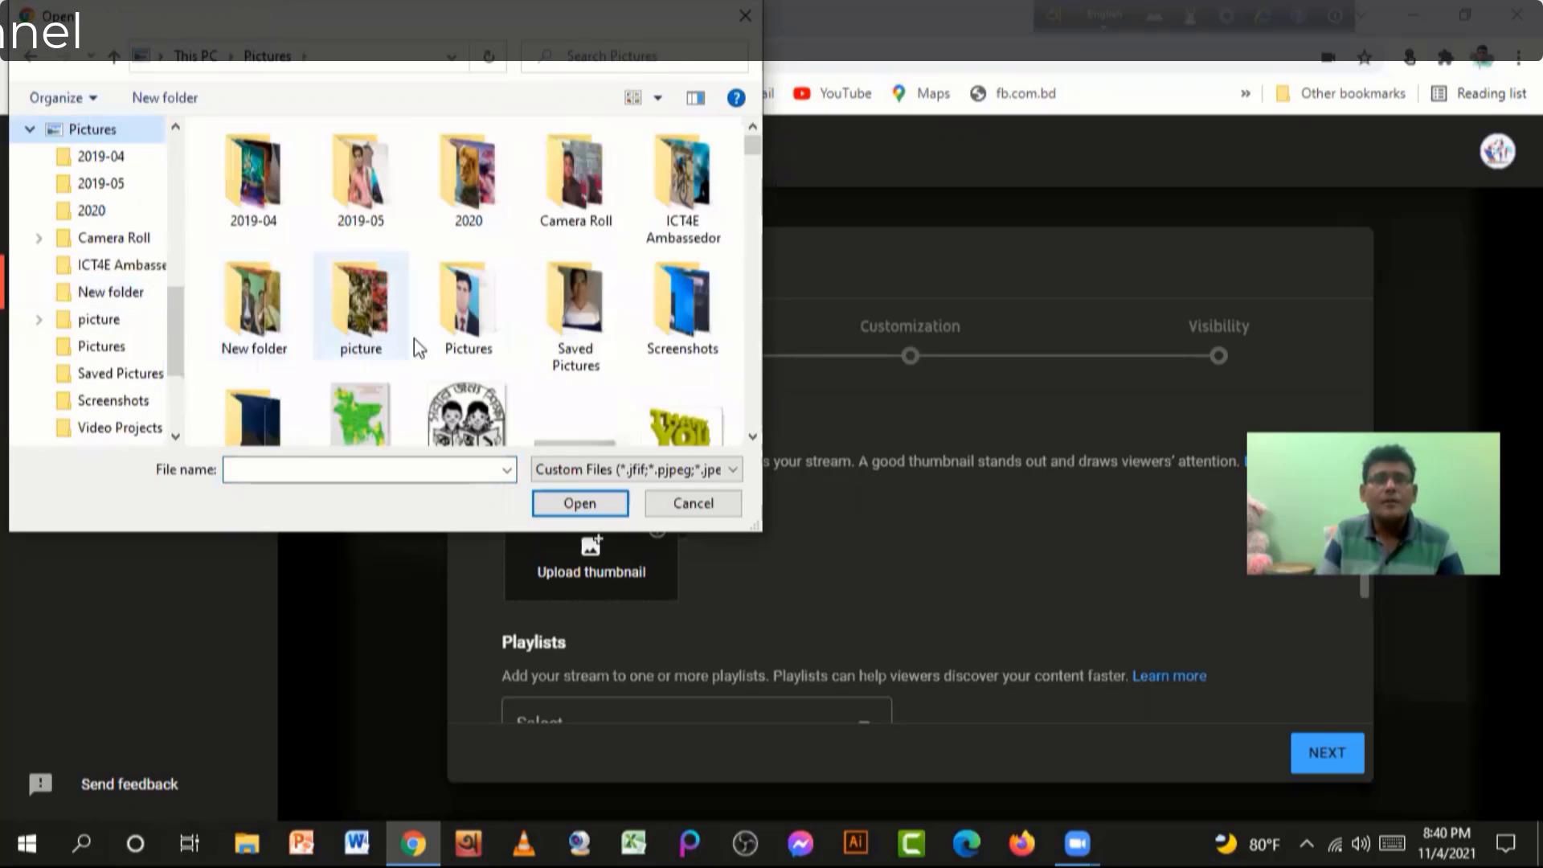
scroll(413, 335, down, 3)
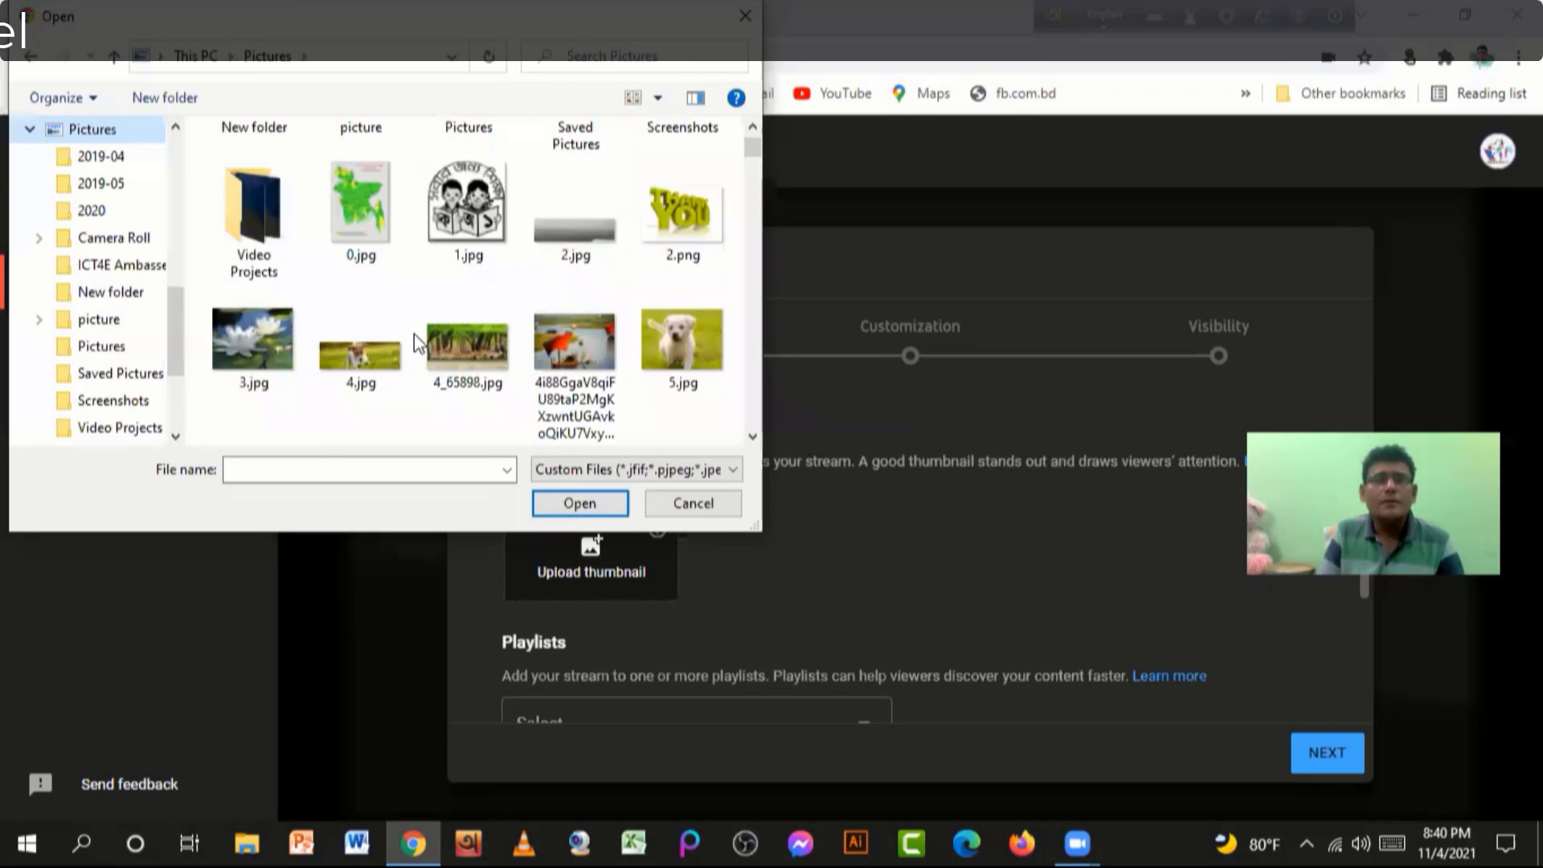
scroll(413, 334, up, 2)
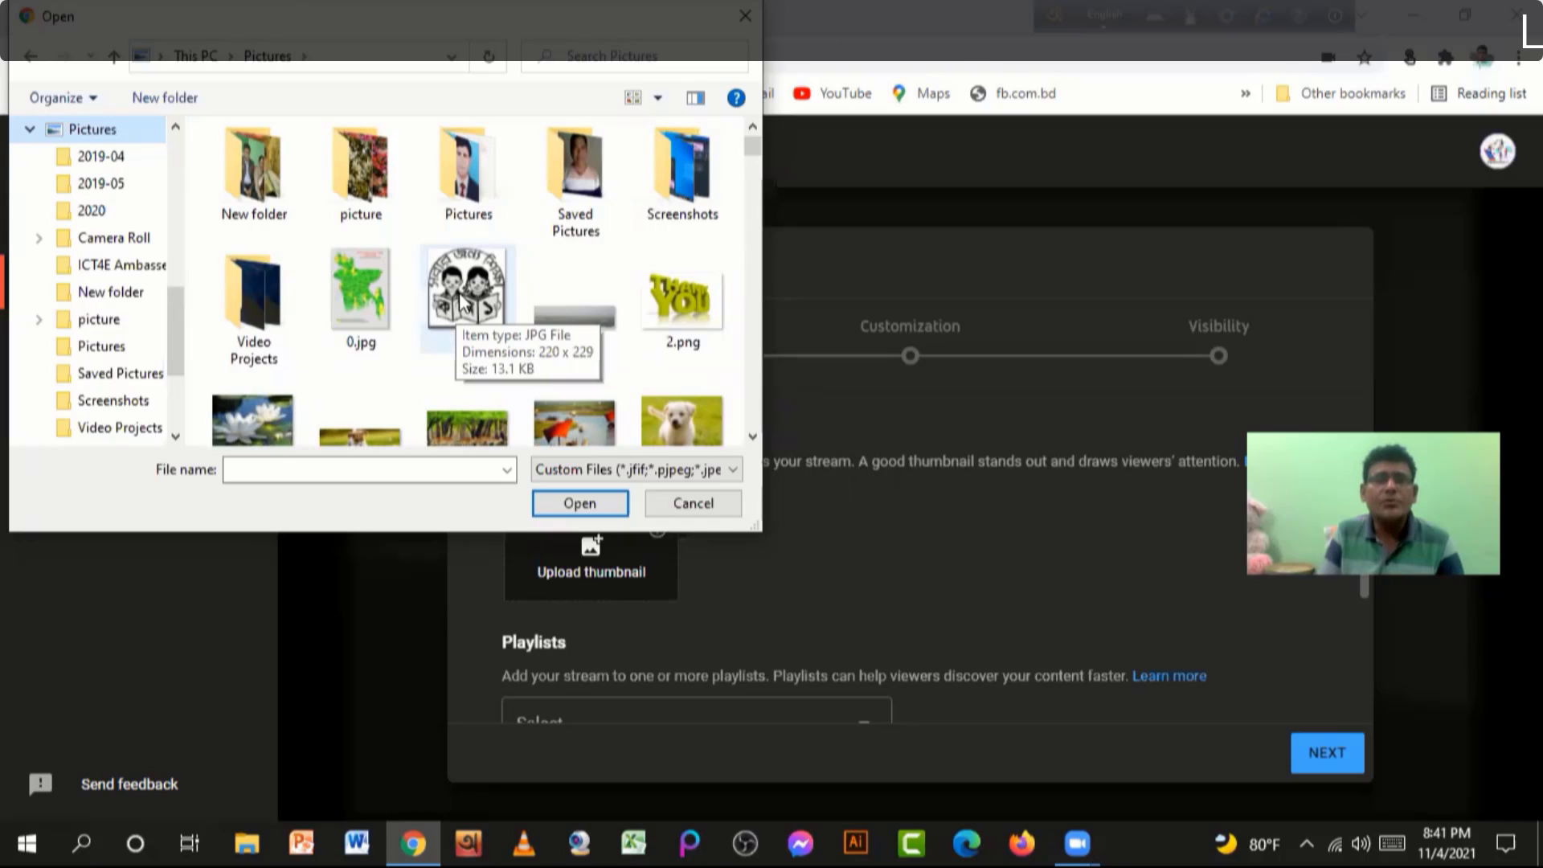
click(465, 304)
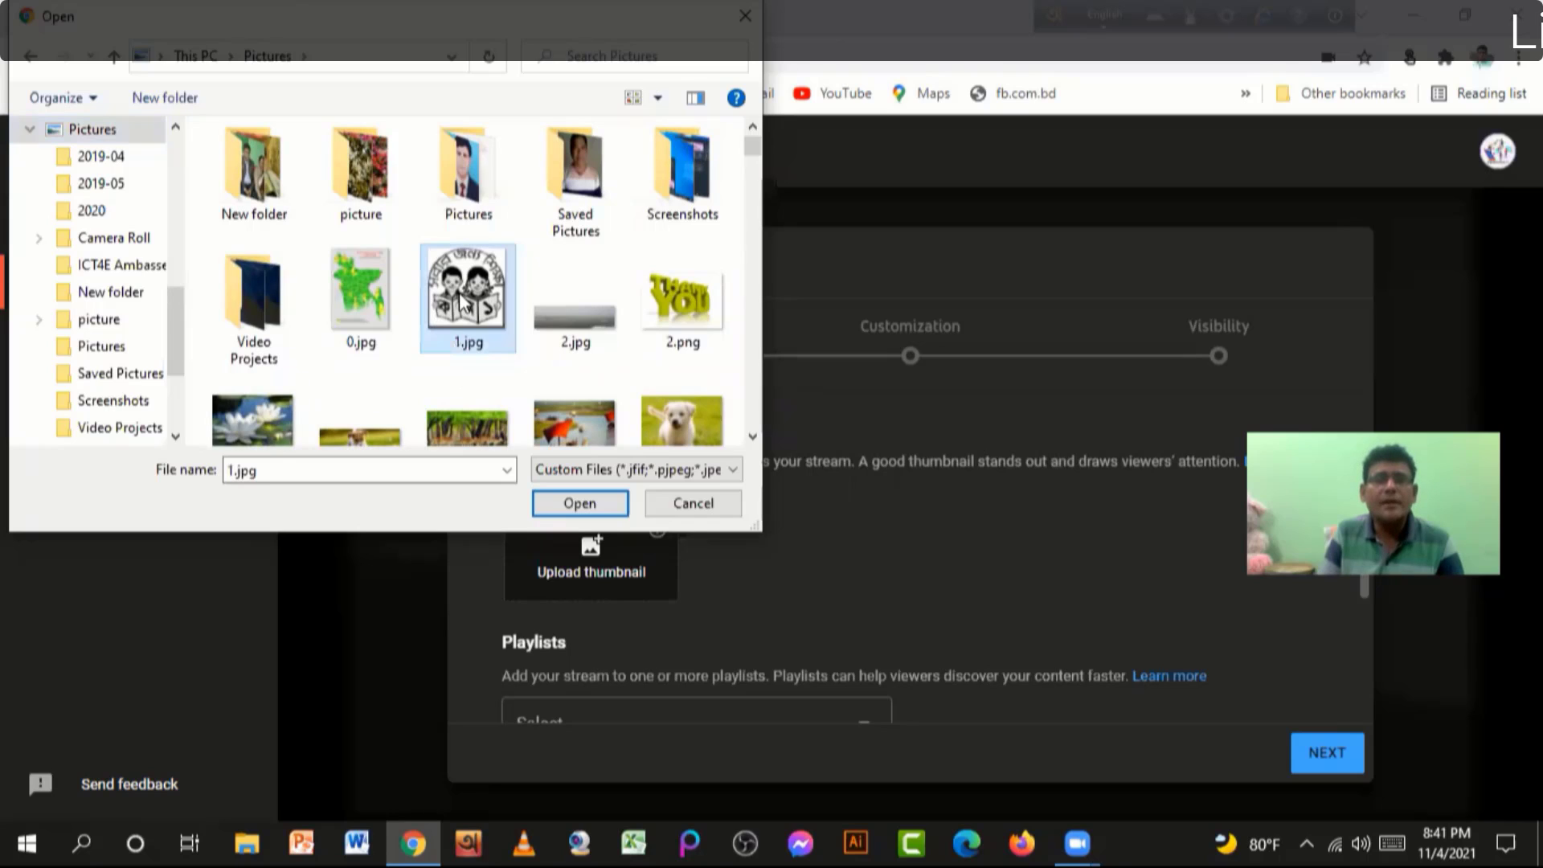
click(589, 507)
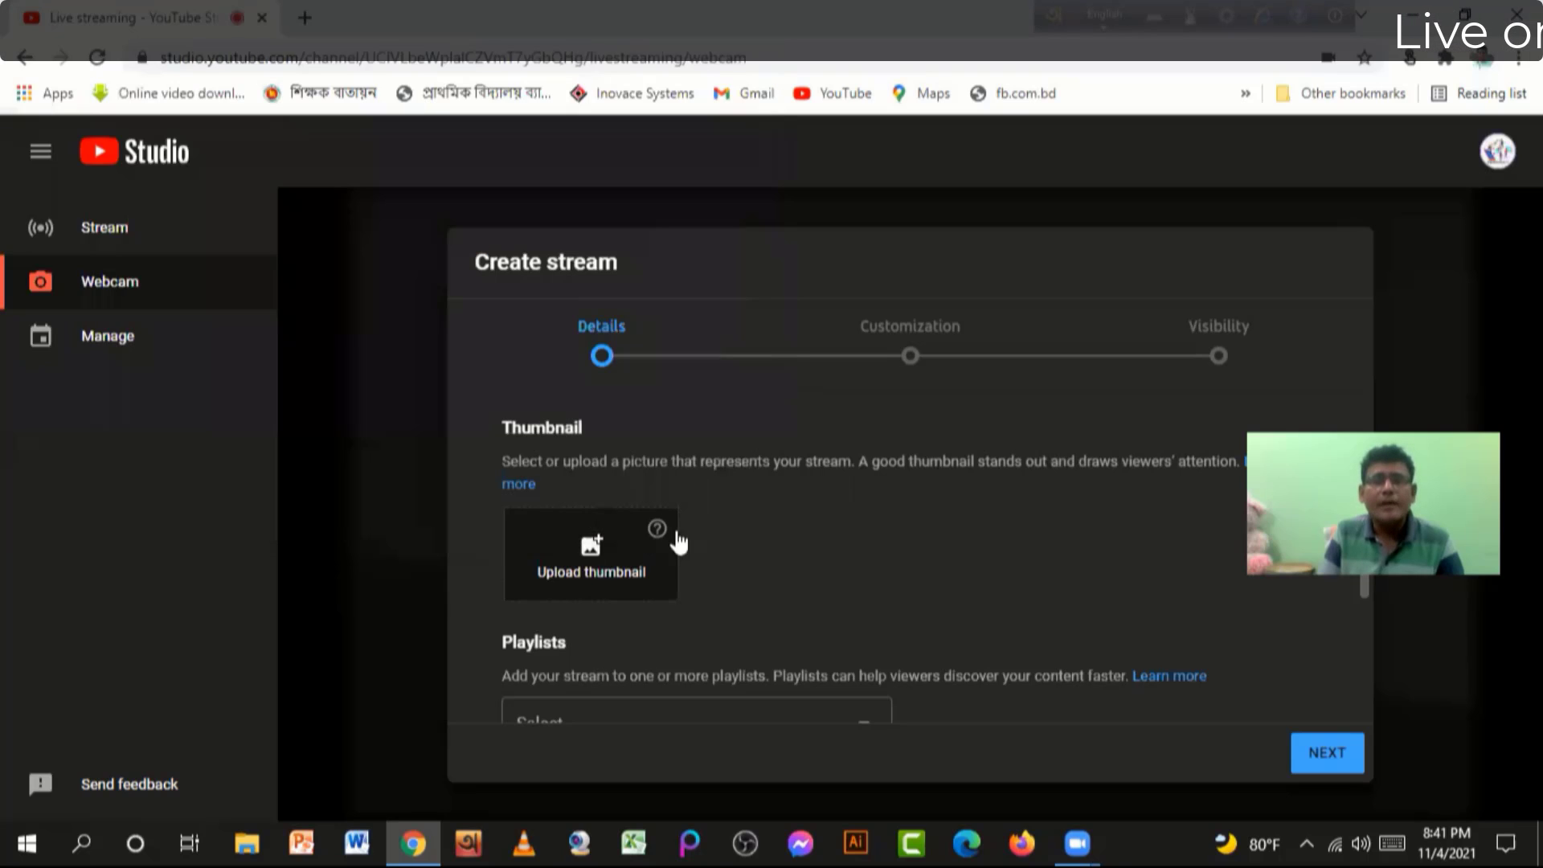
Add the stream to the Educational playlist
scroll(750, 586, down, 3)
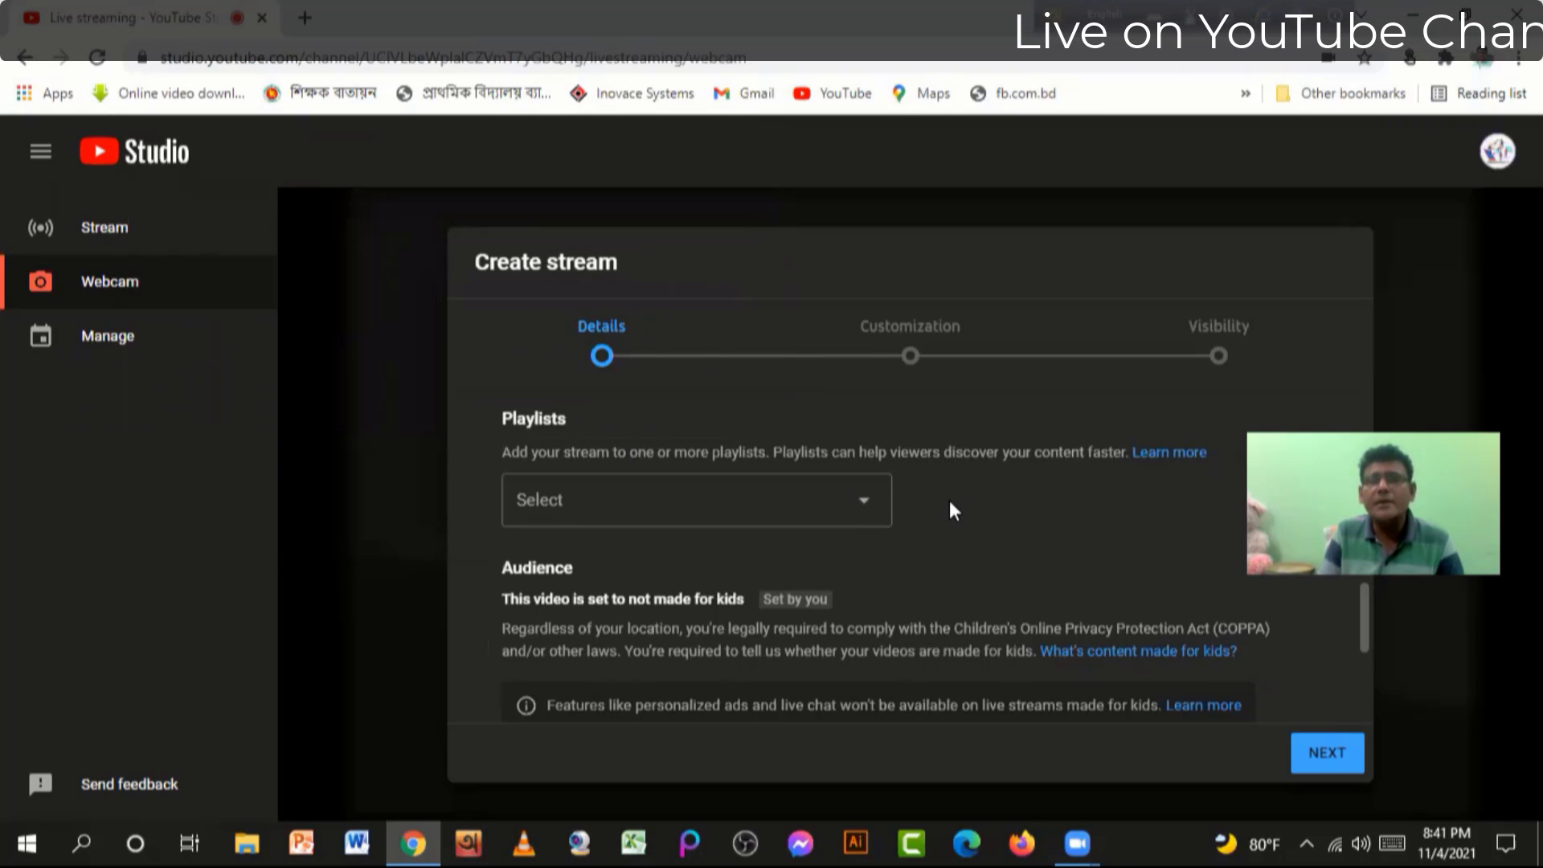
click(864, 511)
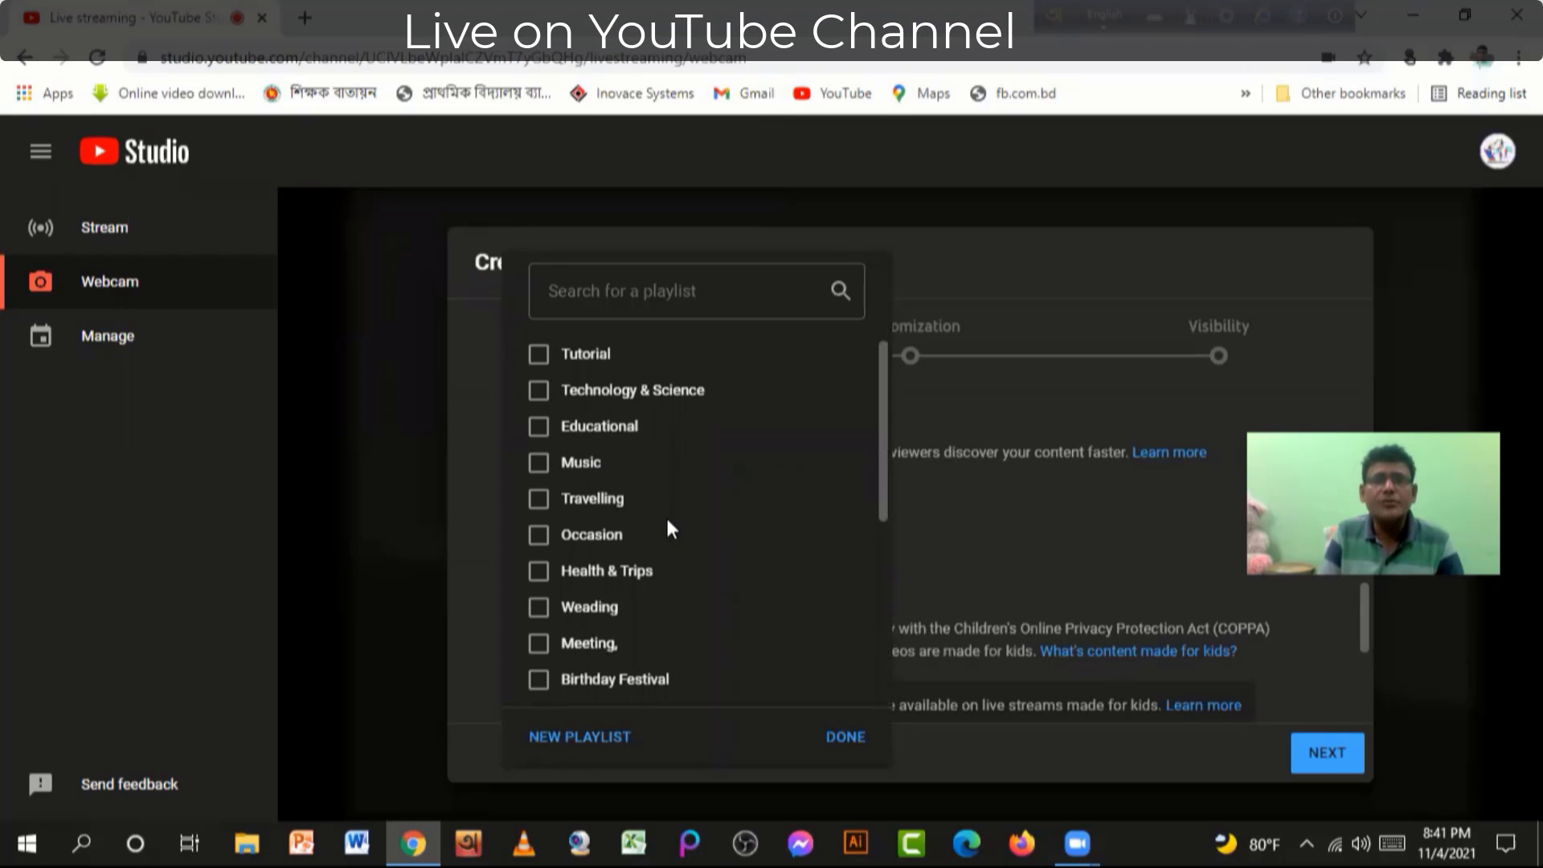
click(539, 430)
scroll(747, 562, down, 2)
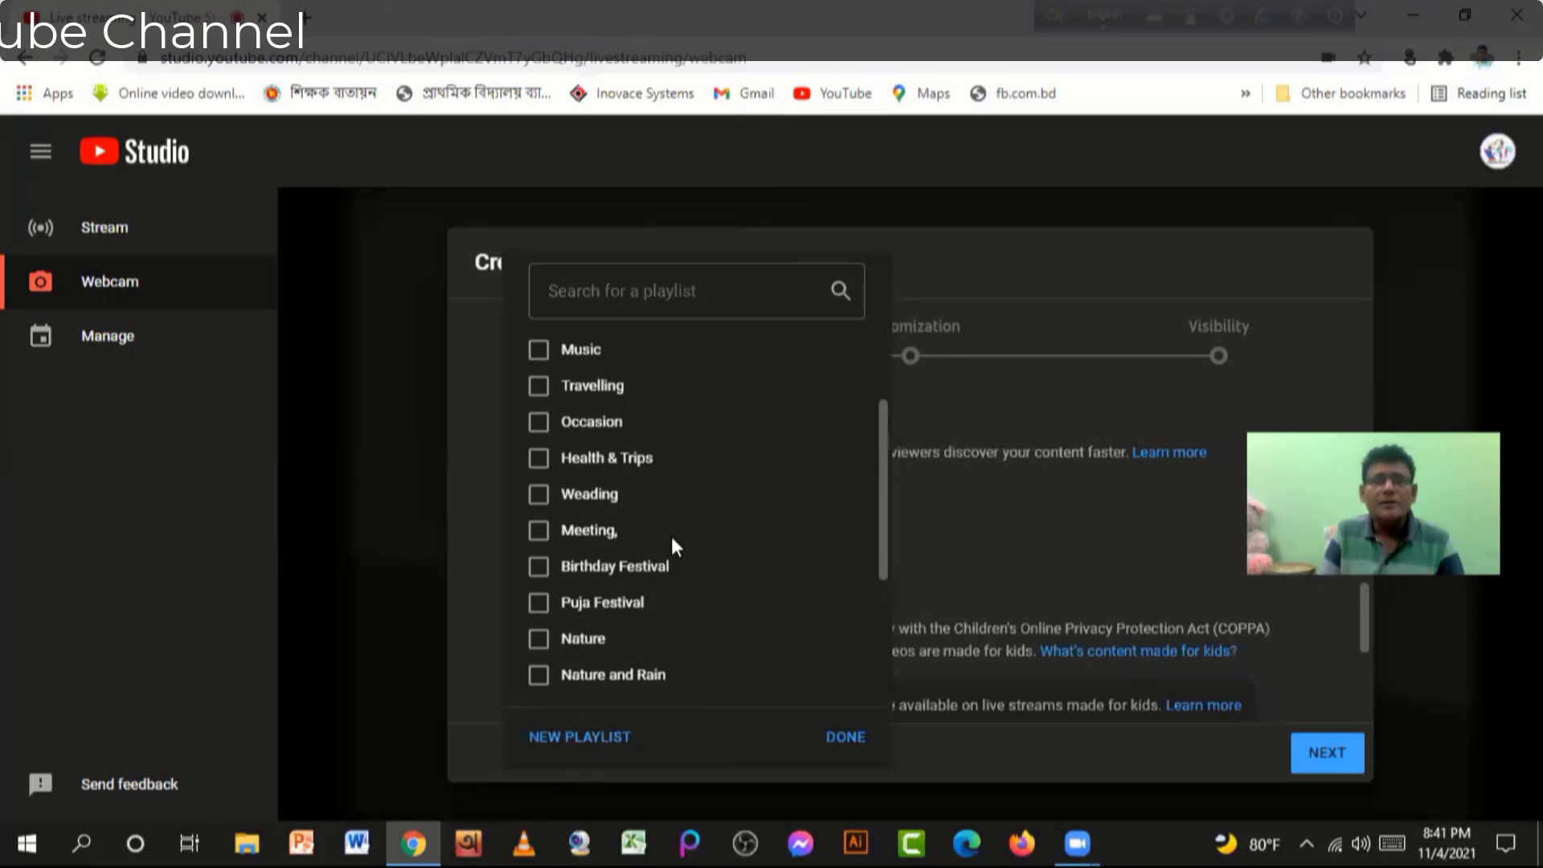
scroll(683, 507, up, 2)
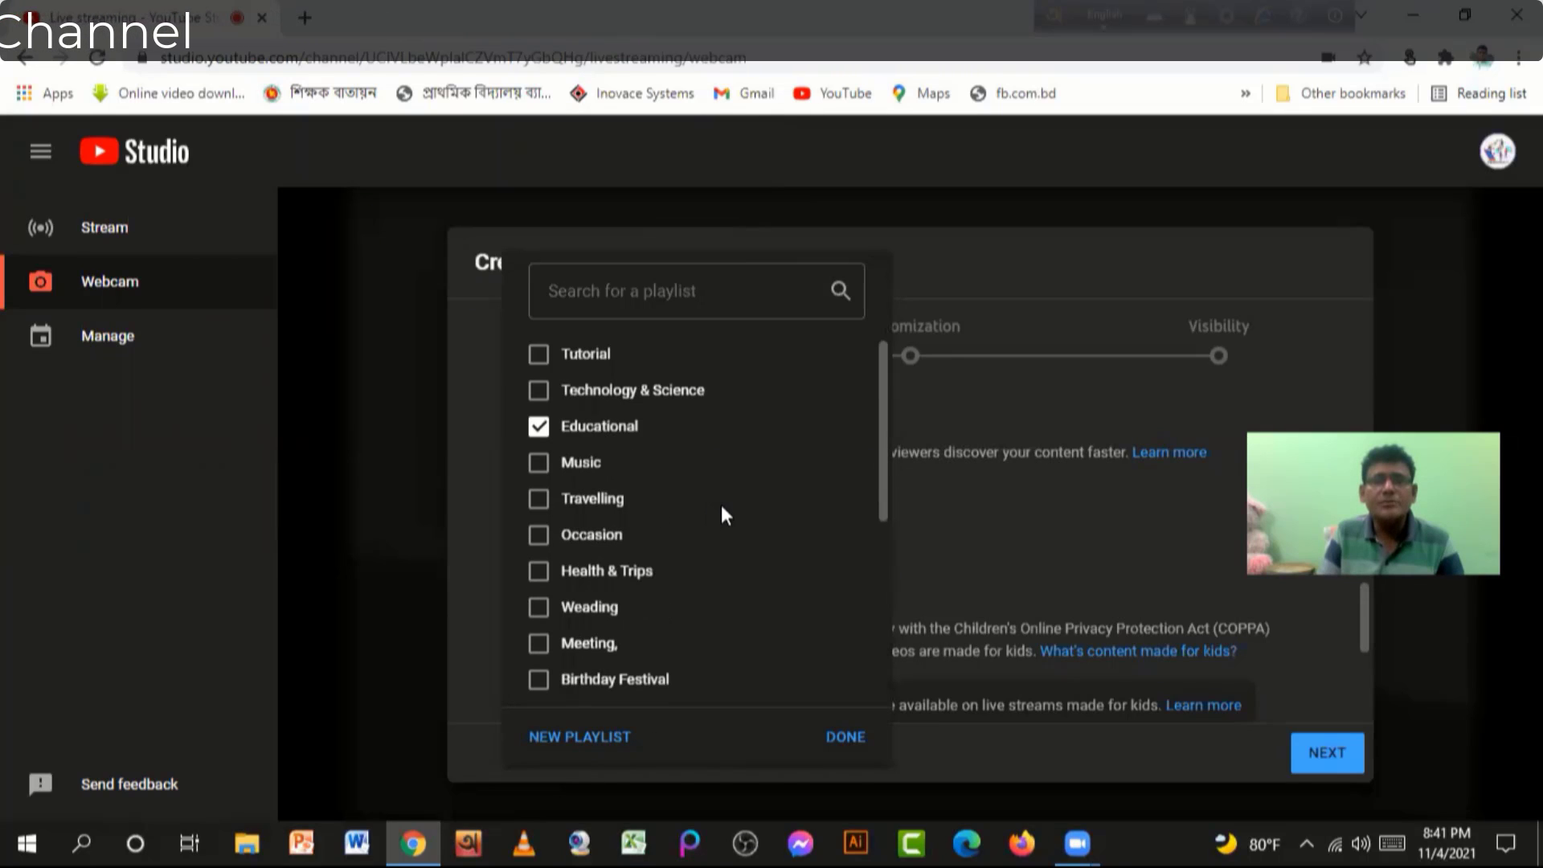
scroll(720, 524, down, 5)
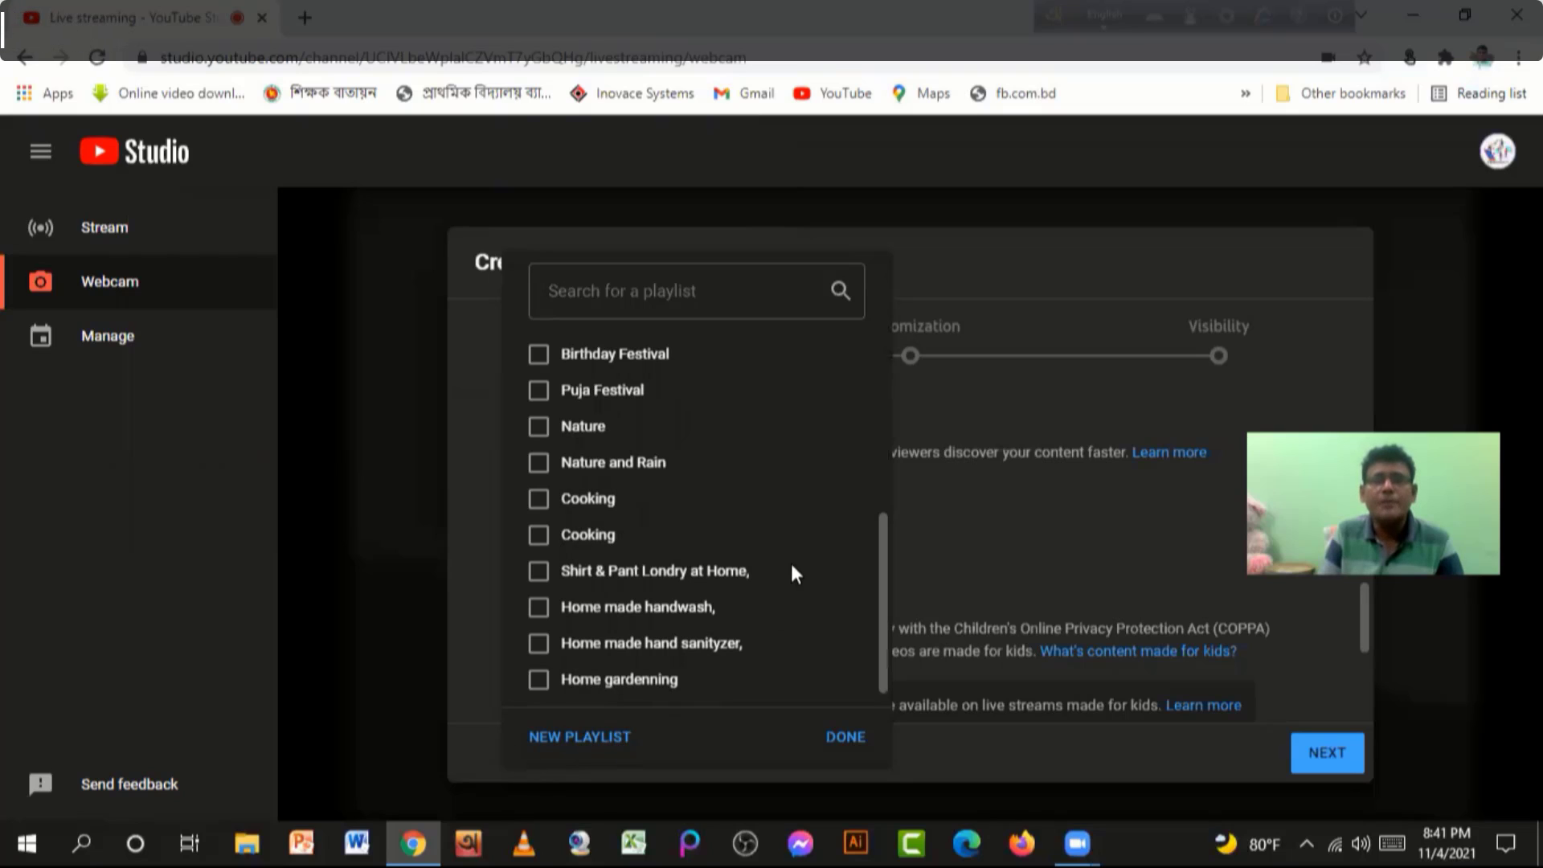
scroll(789, 562, up, 5)
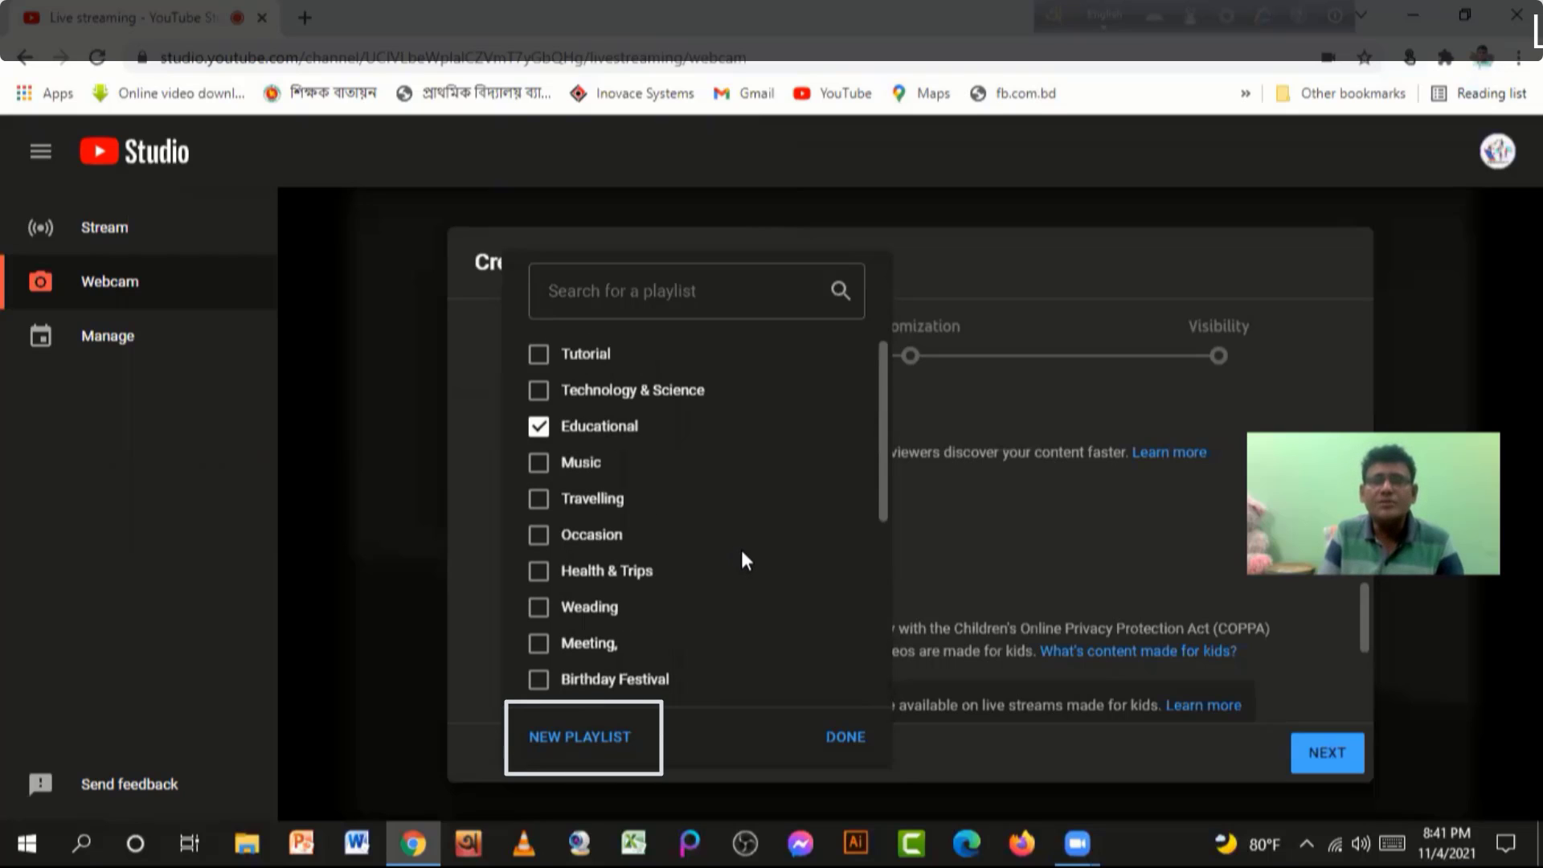
scroll(740, 546, down, 2)
scroll(679, 499, up, 2)
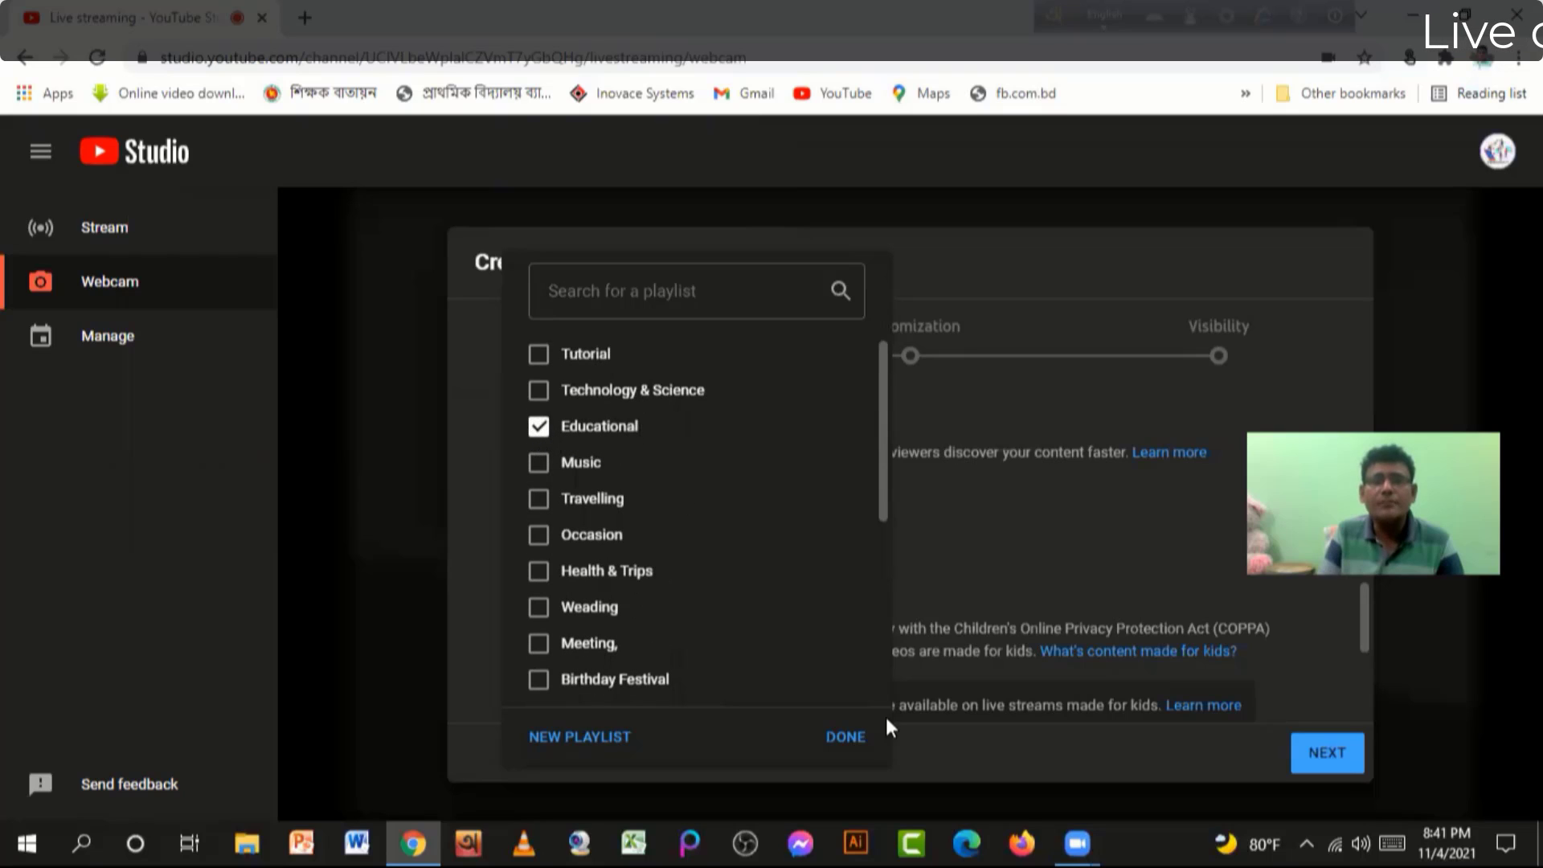
click(851, 741)
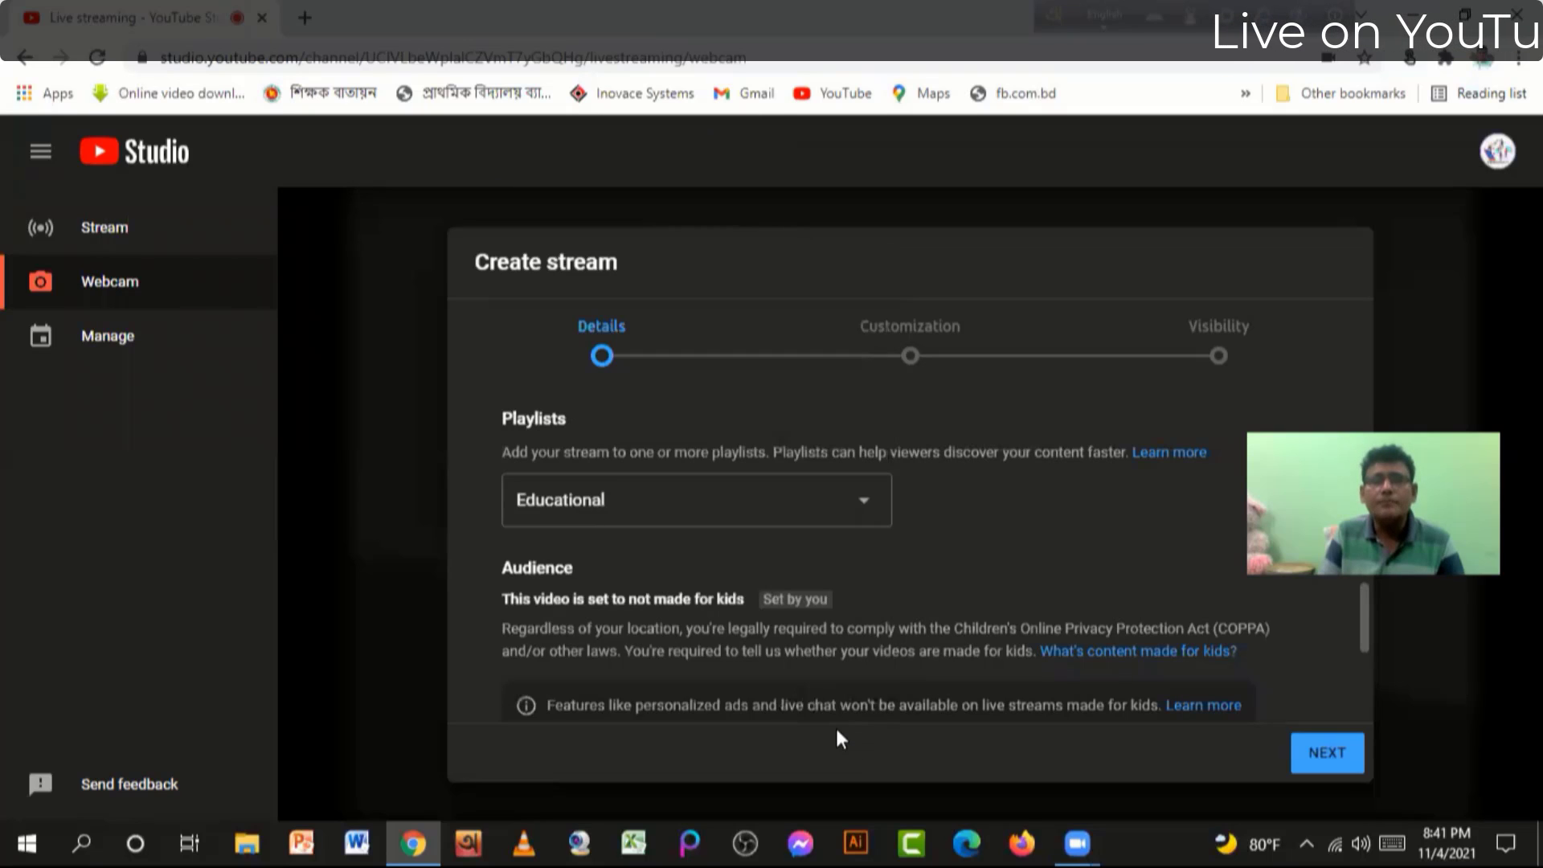
Review the audience settings and the expanded age restriction options, and proceed to the Customization stage
scroll(800, 620, down, 3)
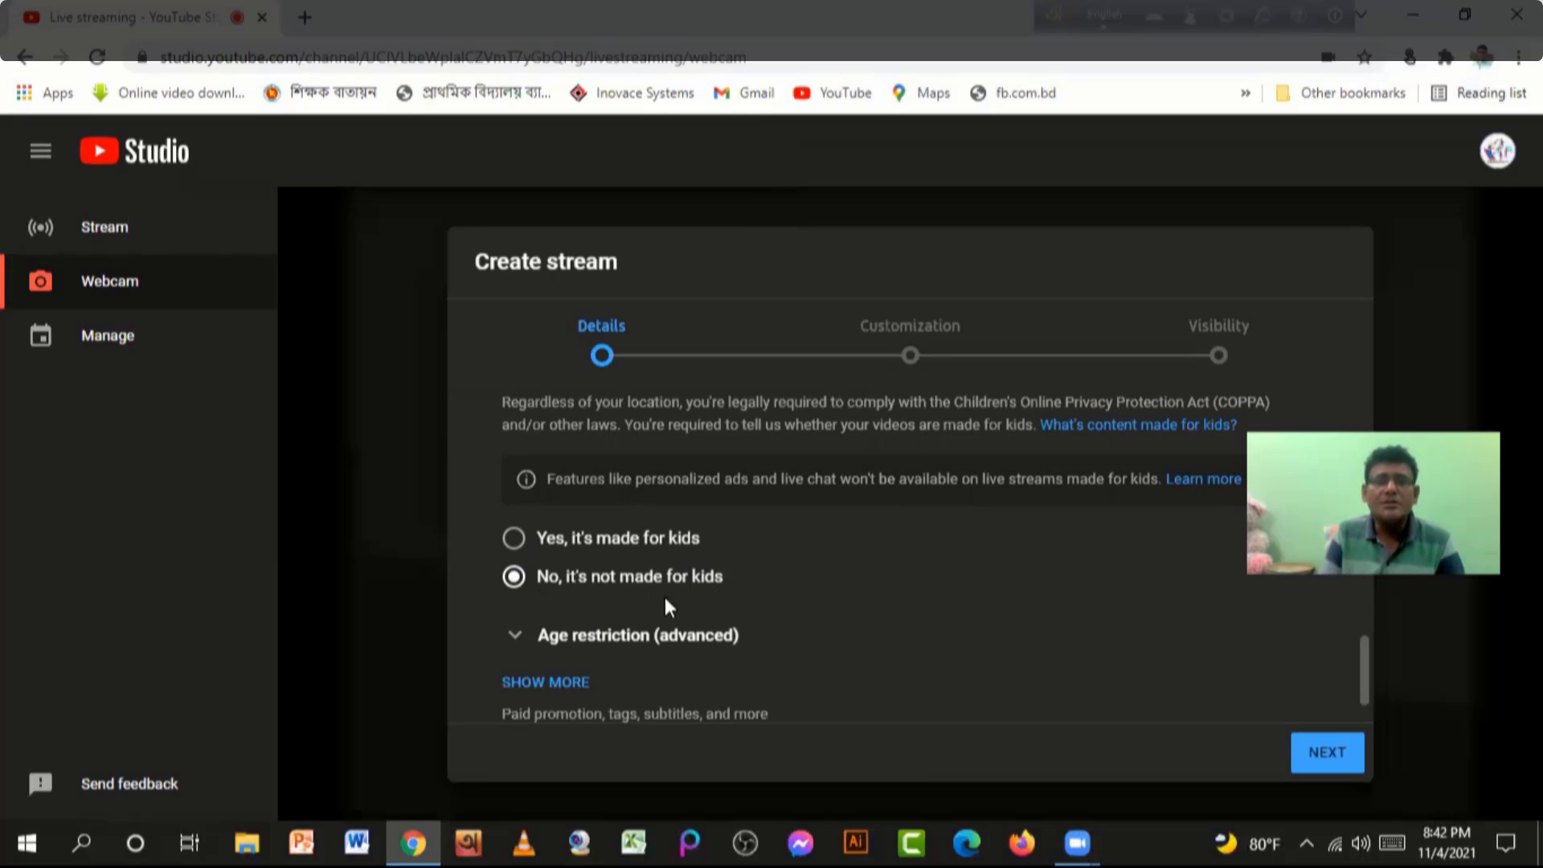
scroll(784, 629, down, 1)
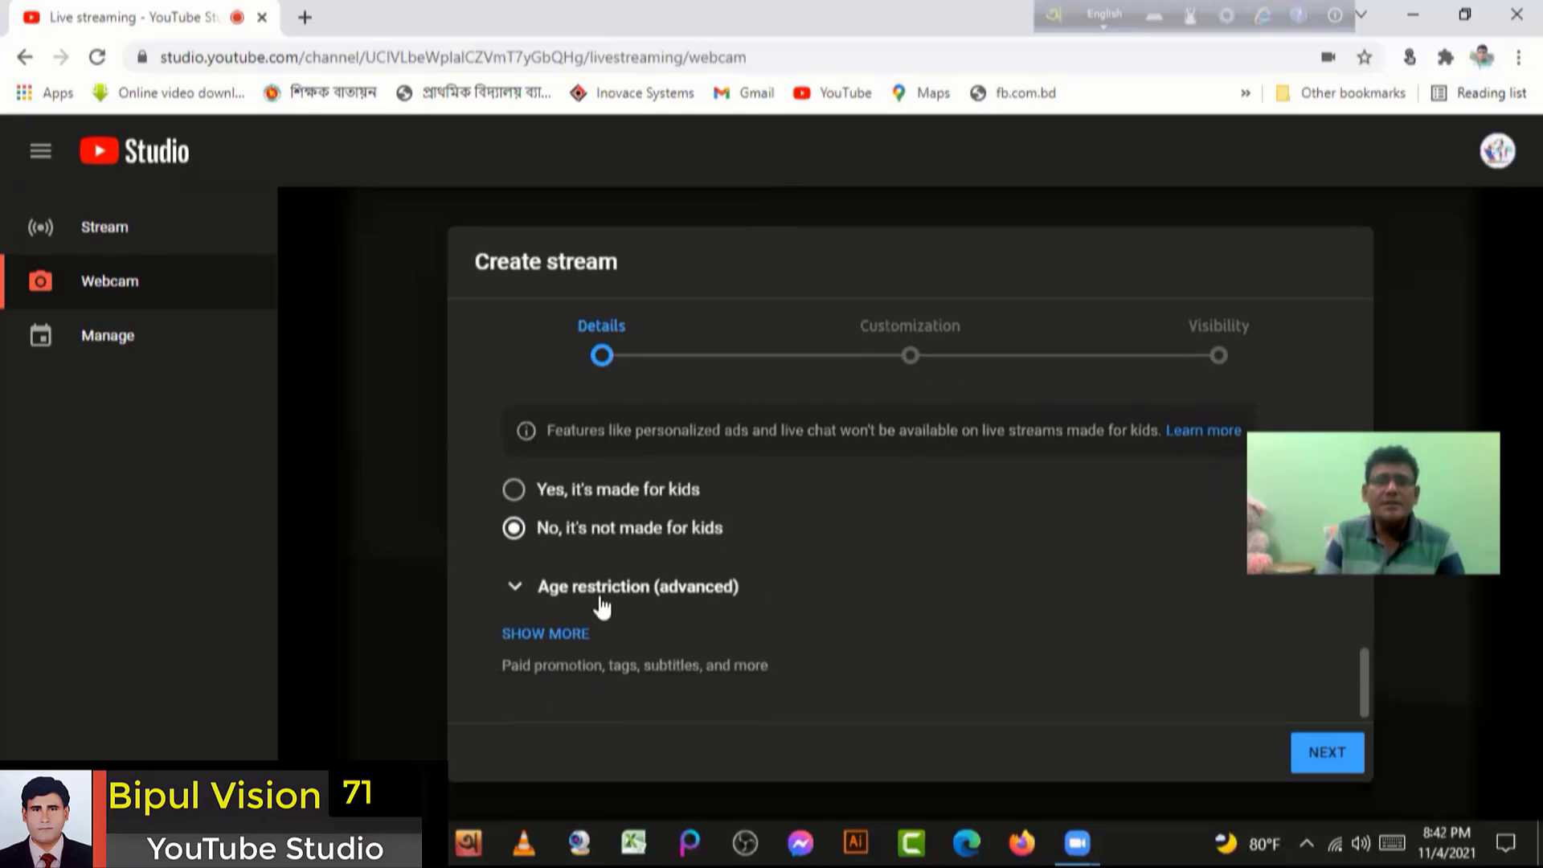
click(515, 590)
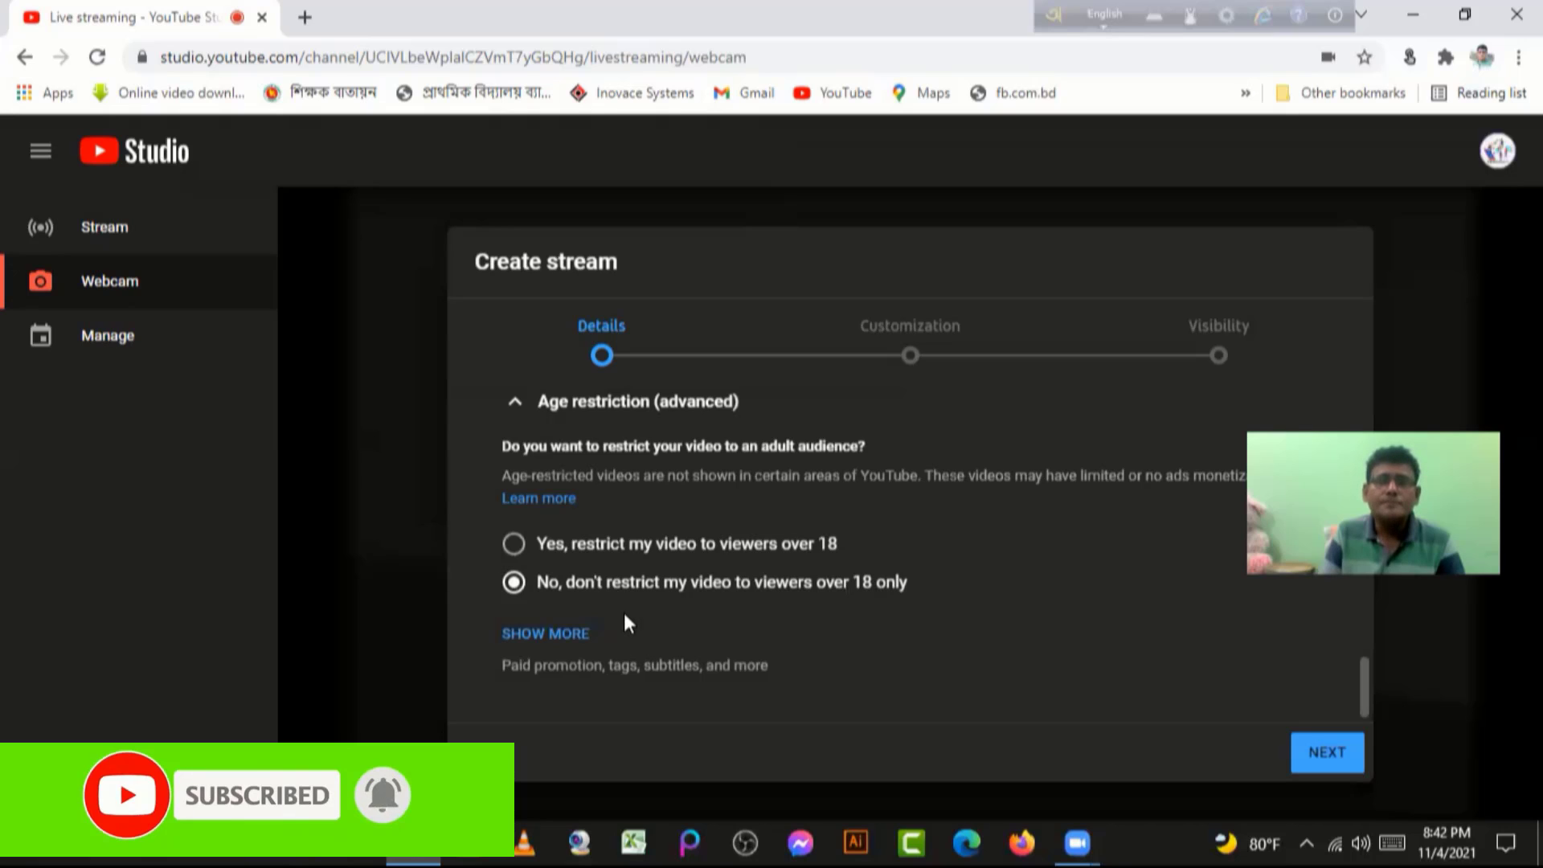
scroll(625, 619, up, 2)
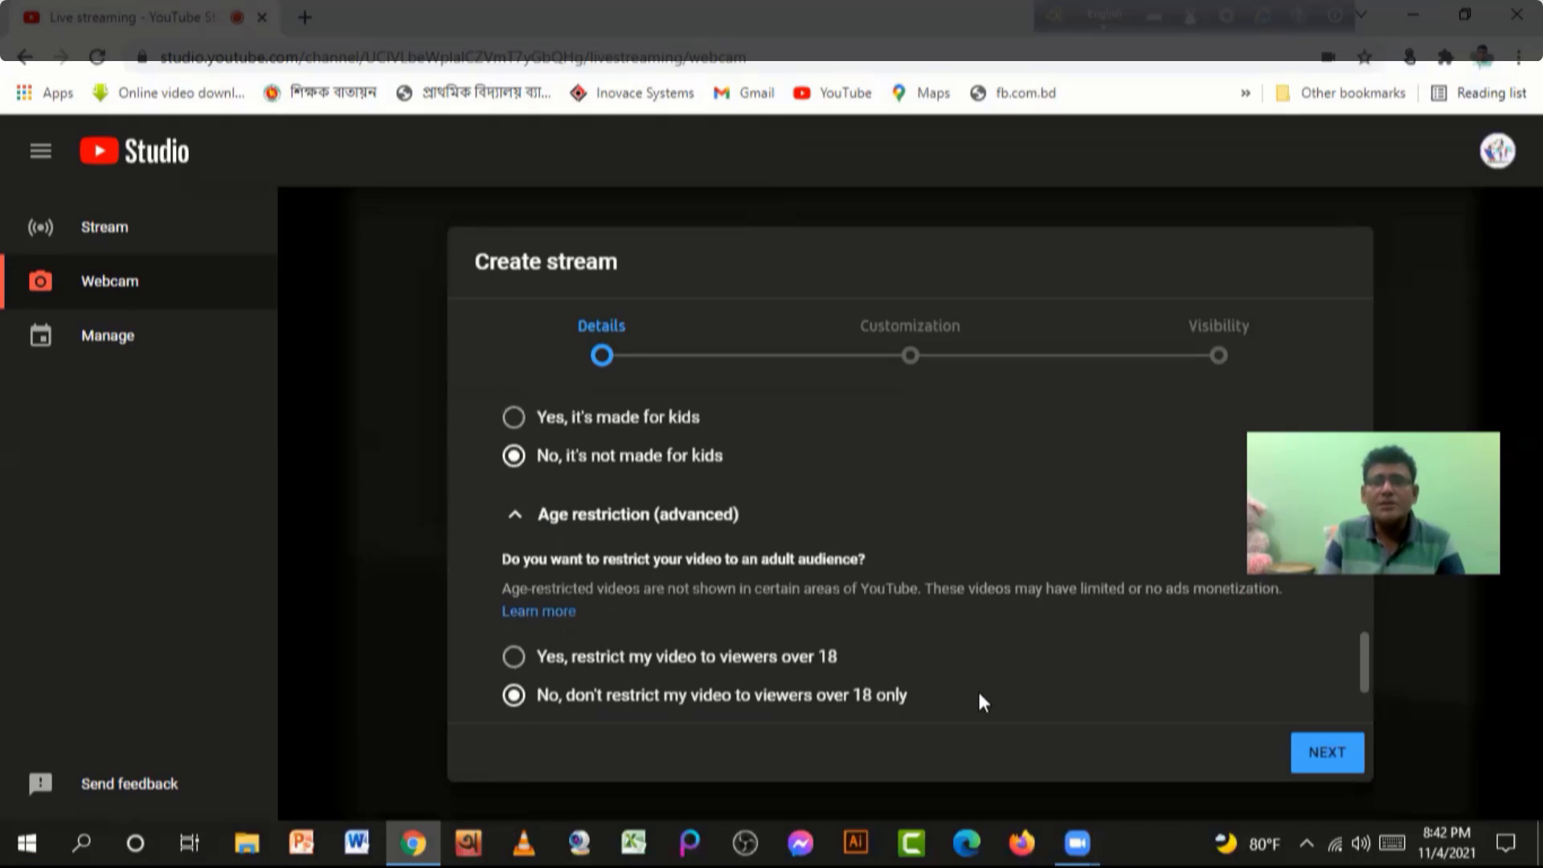
scroll(973, 656, down, 2)
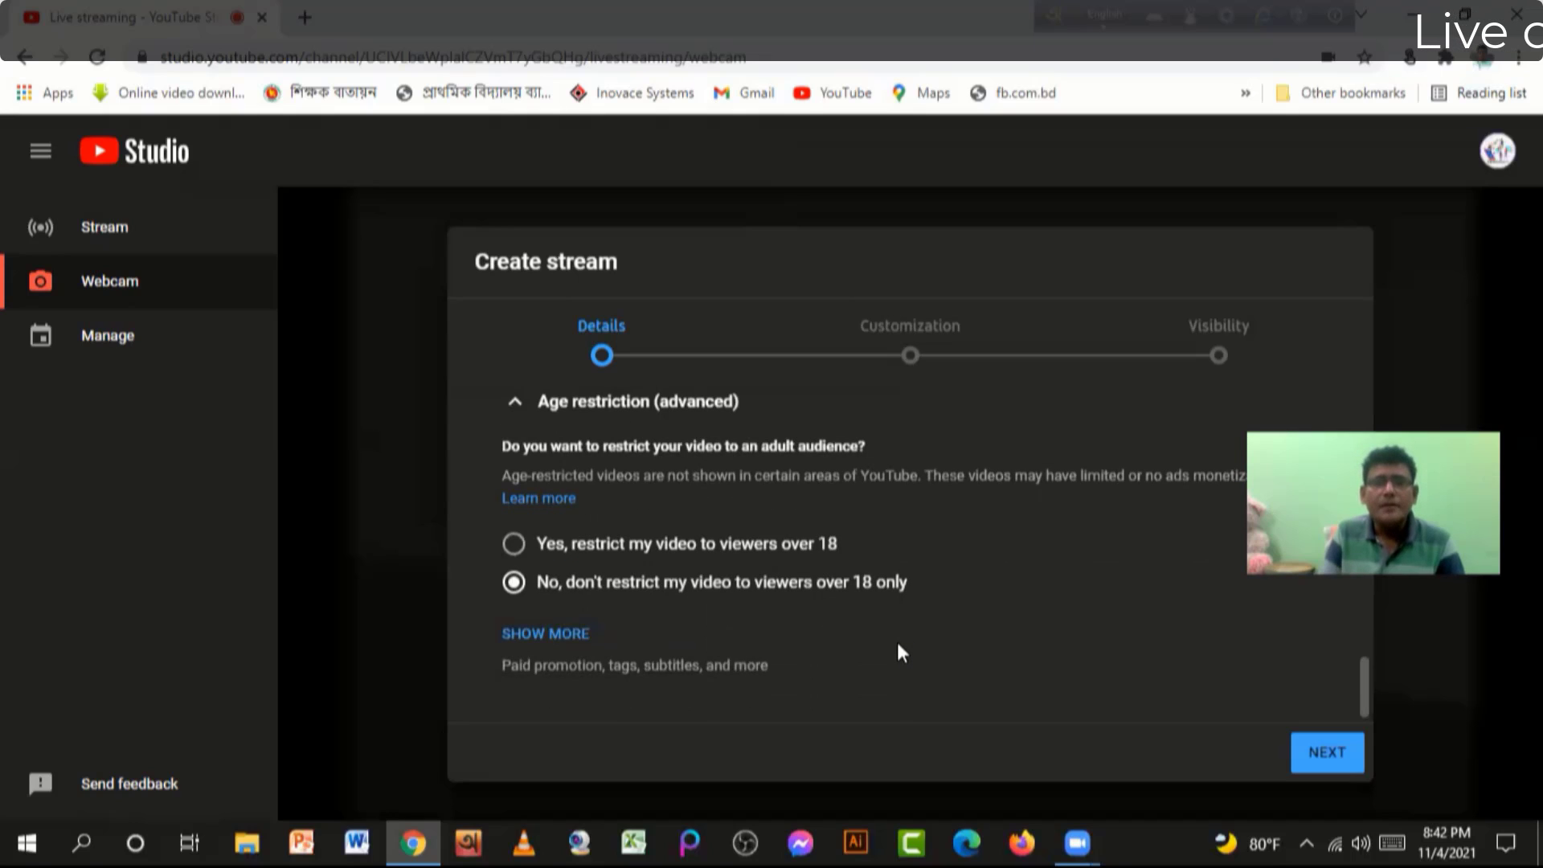
scroll(802, 627, up, 5)
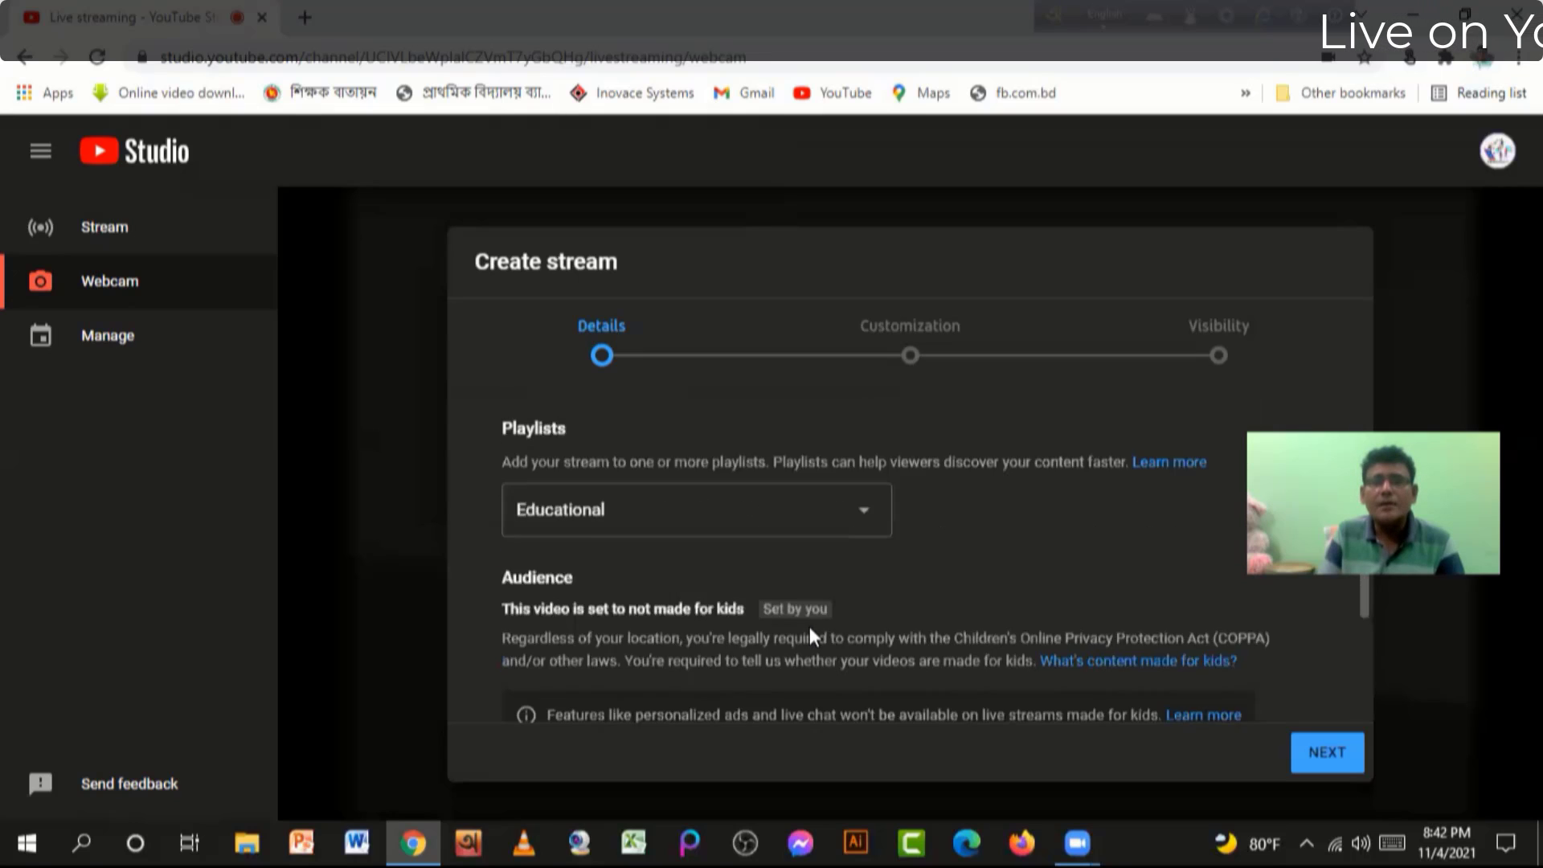
scroll(809, 625, up, 2)
scroll(810, 624, down, 6)
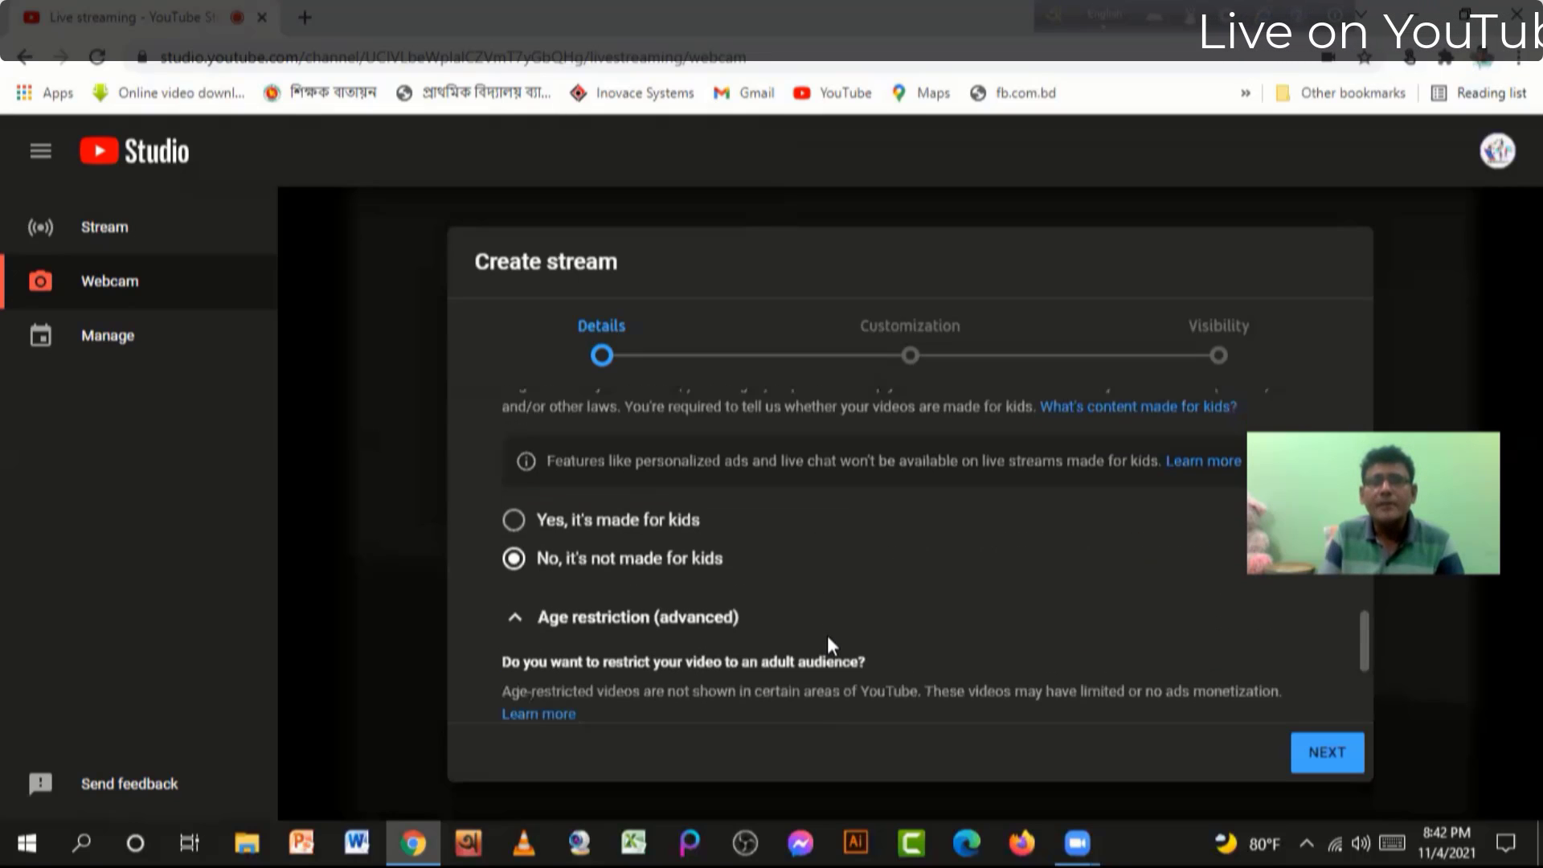
scroll(827, 635, down, 4)
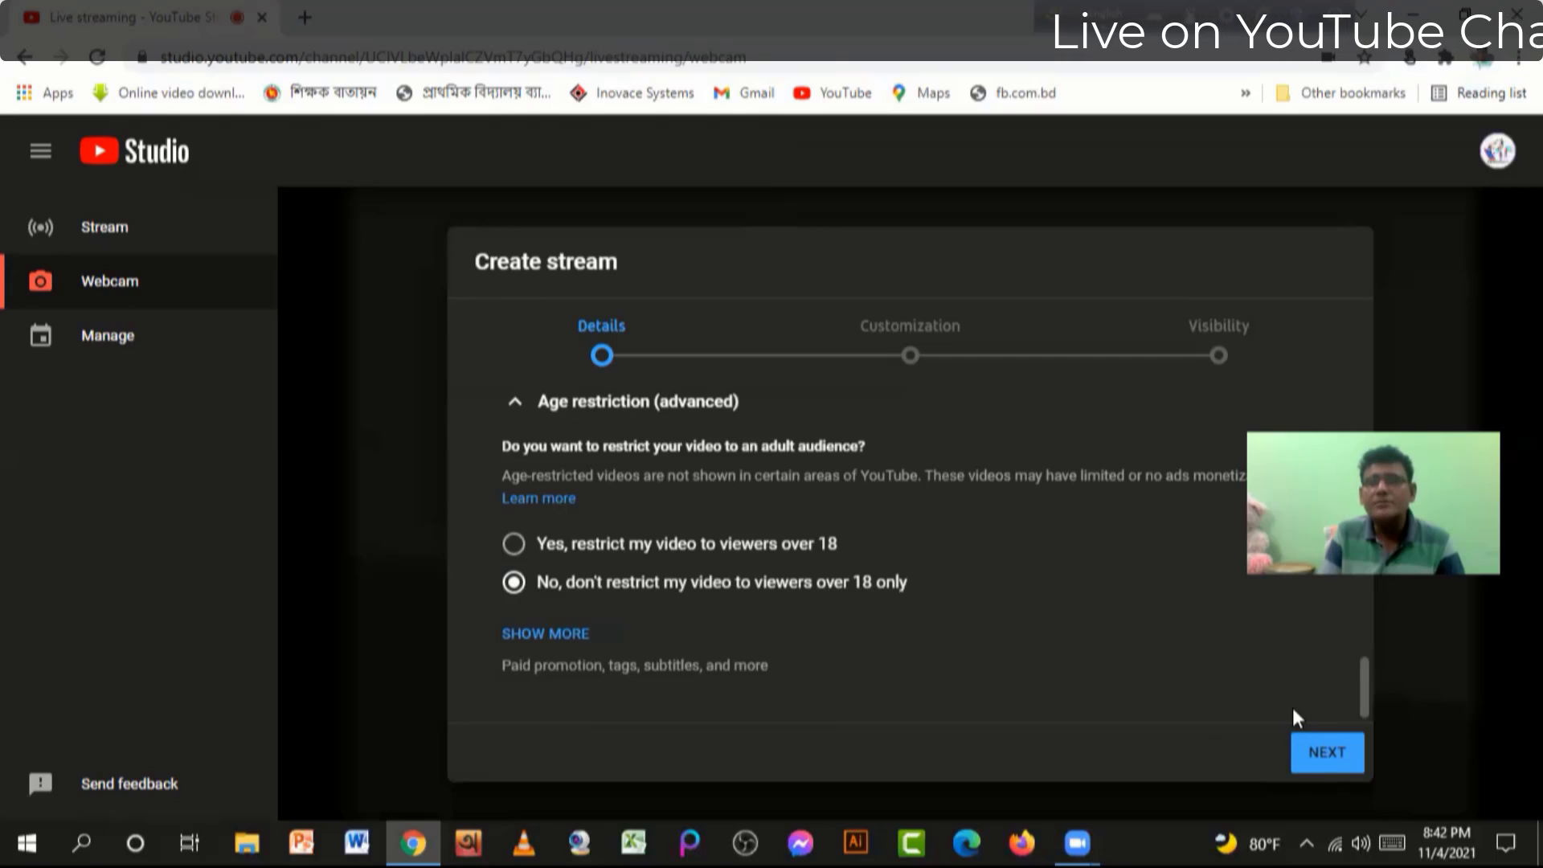
click(1315, 759)
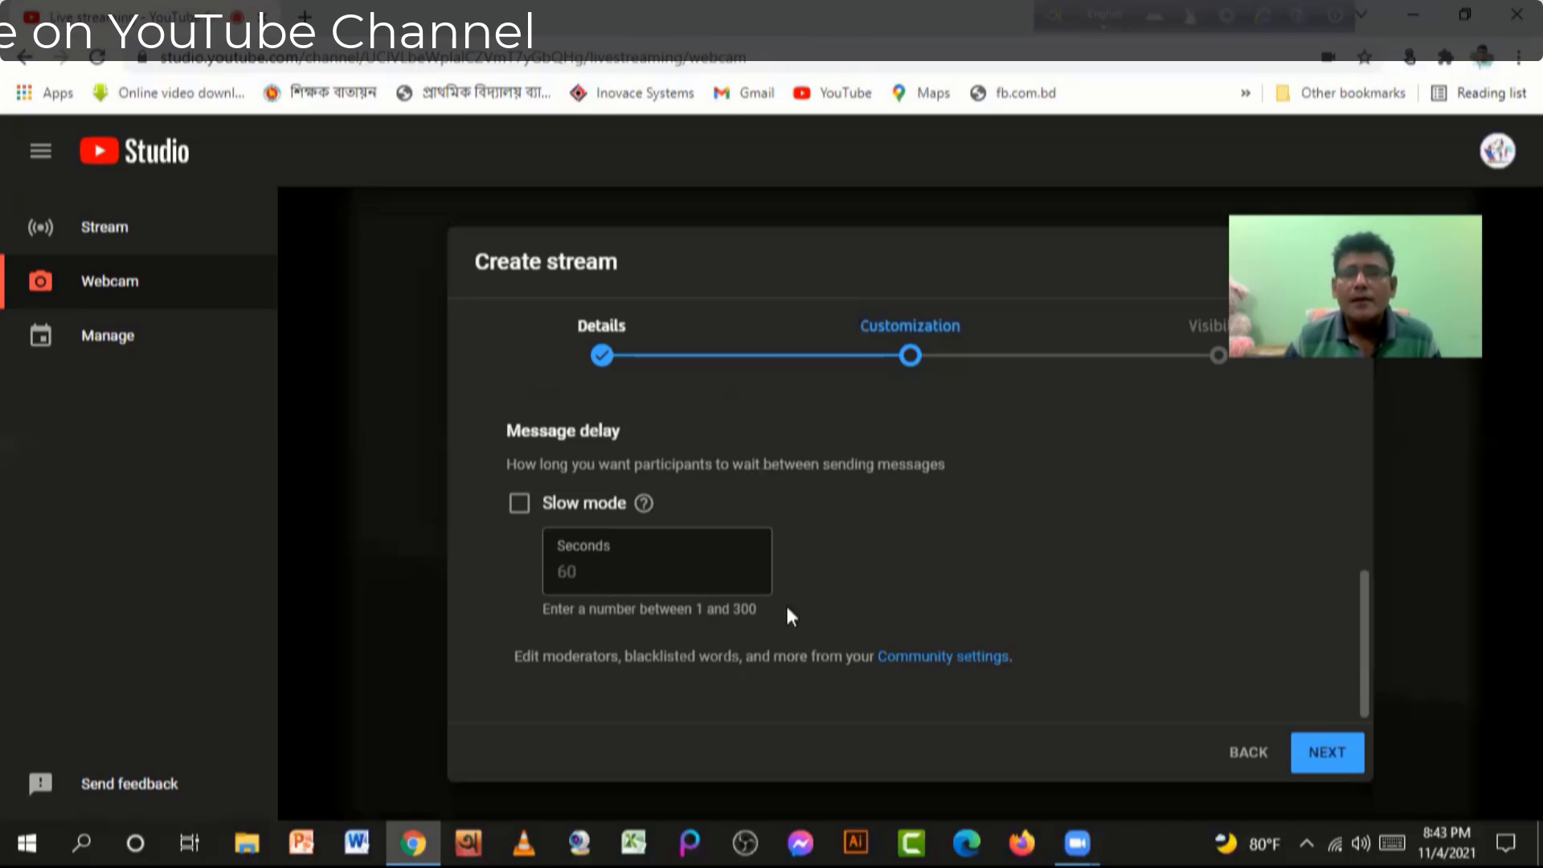
Proceed to the Visibility stage, set the stream's privacy to Unlisted, and finish creating the stream
click(1332, 755)
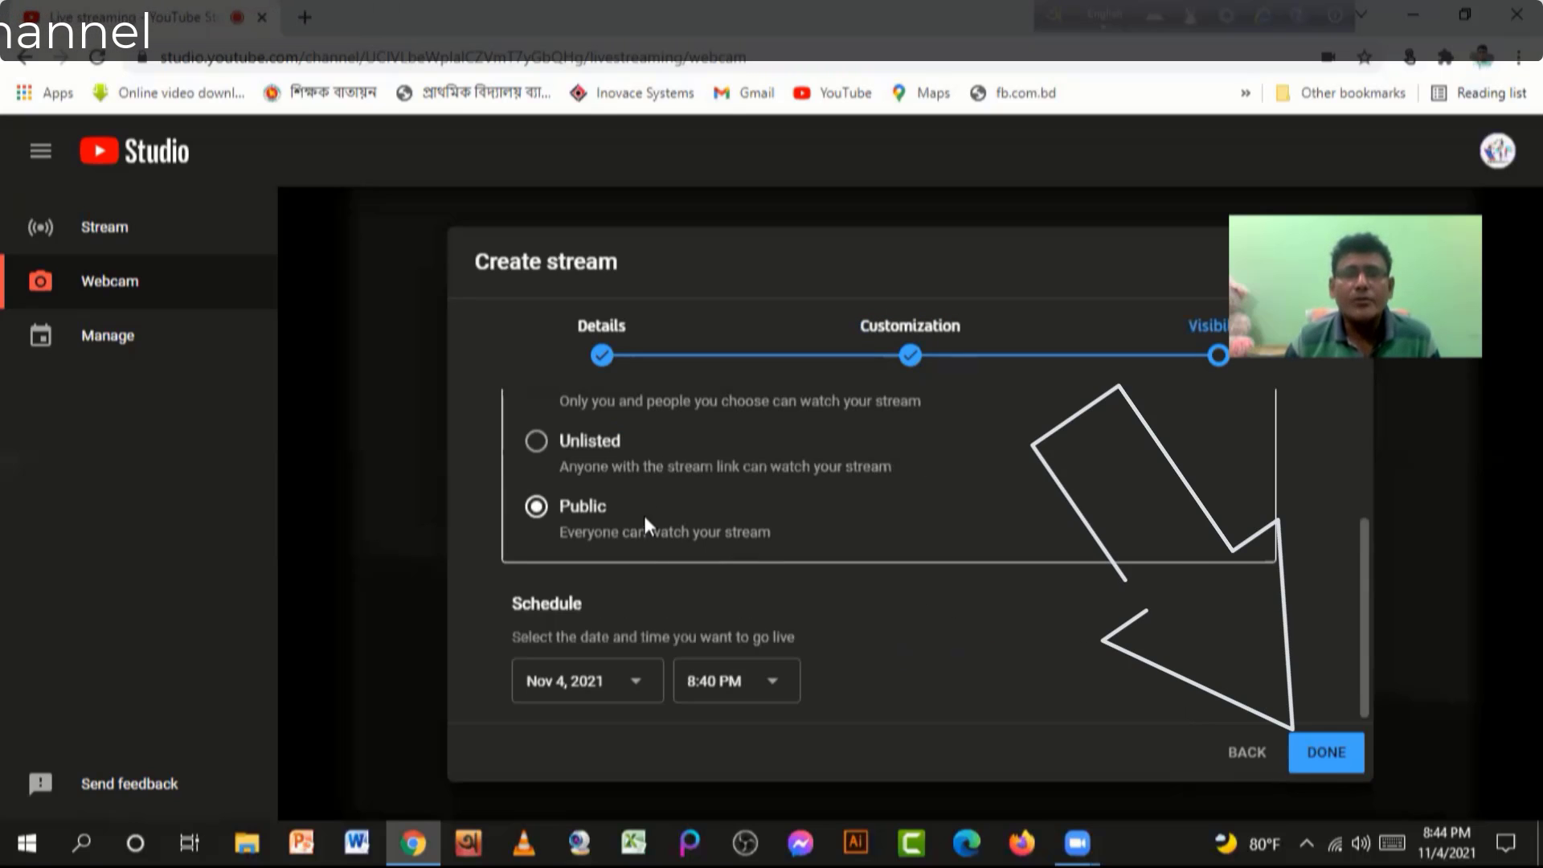
scroll(643, 503, up, 2)
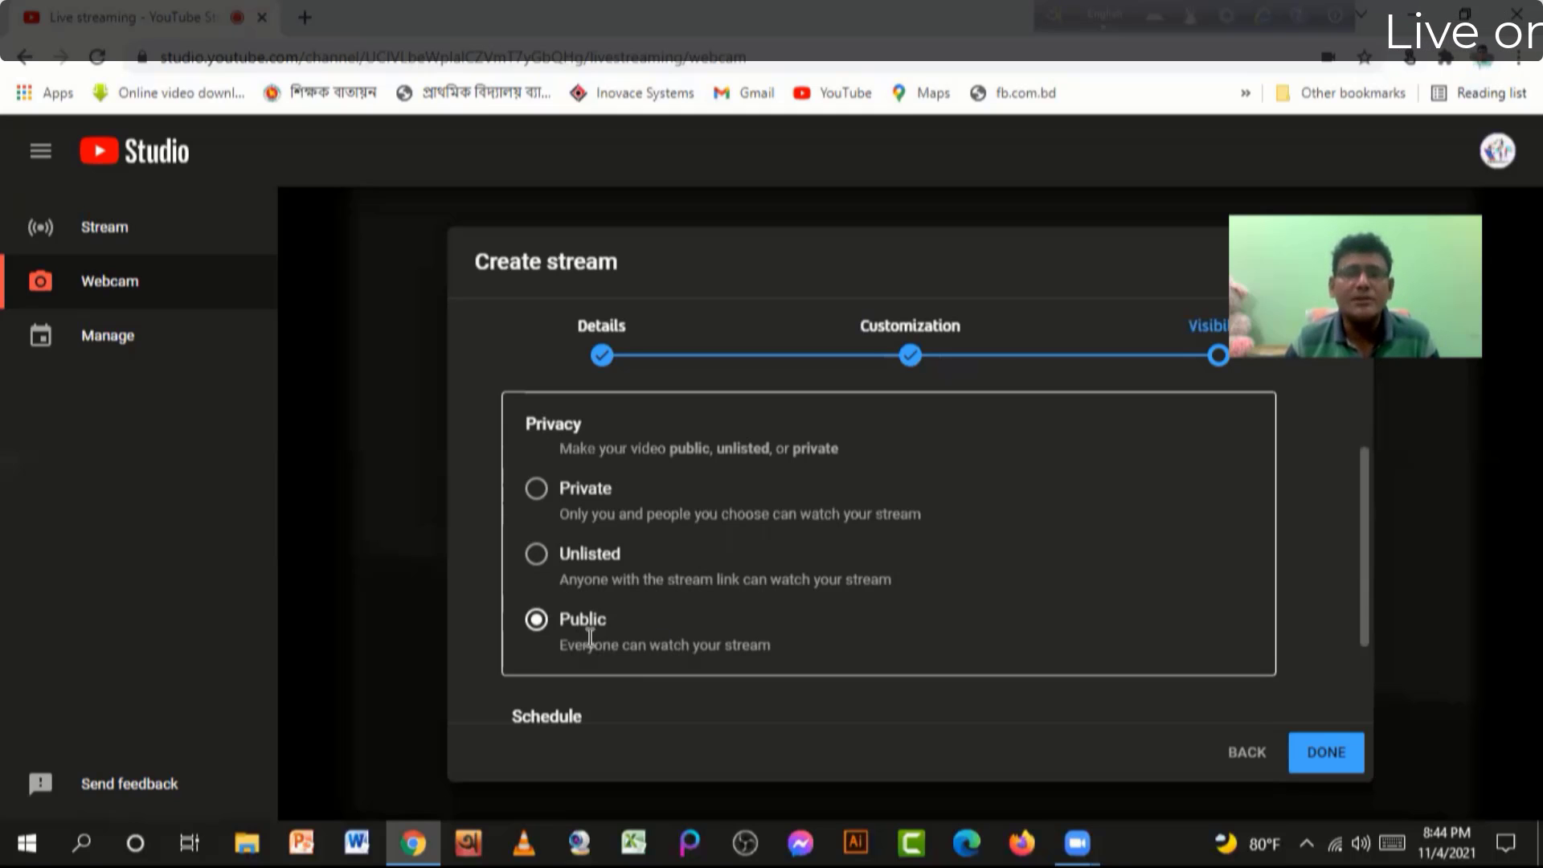
click(536, 558)
scroll(651, 618, down, 2)
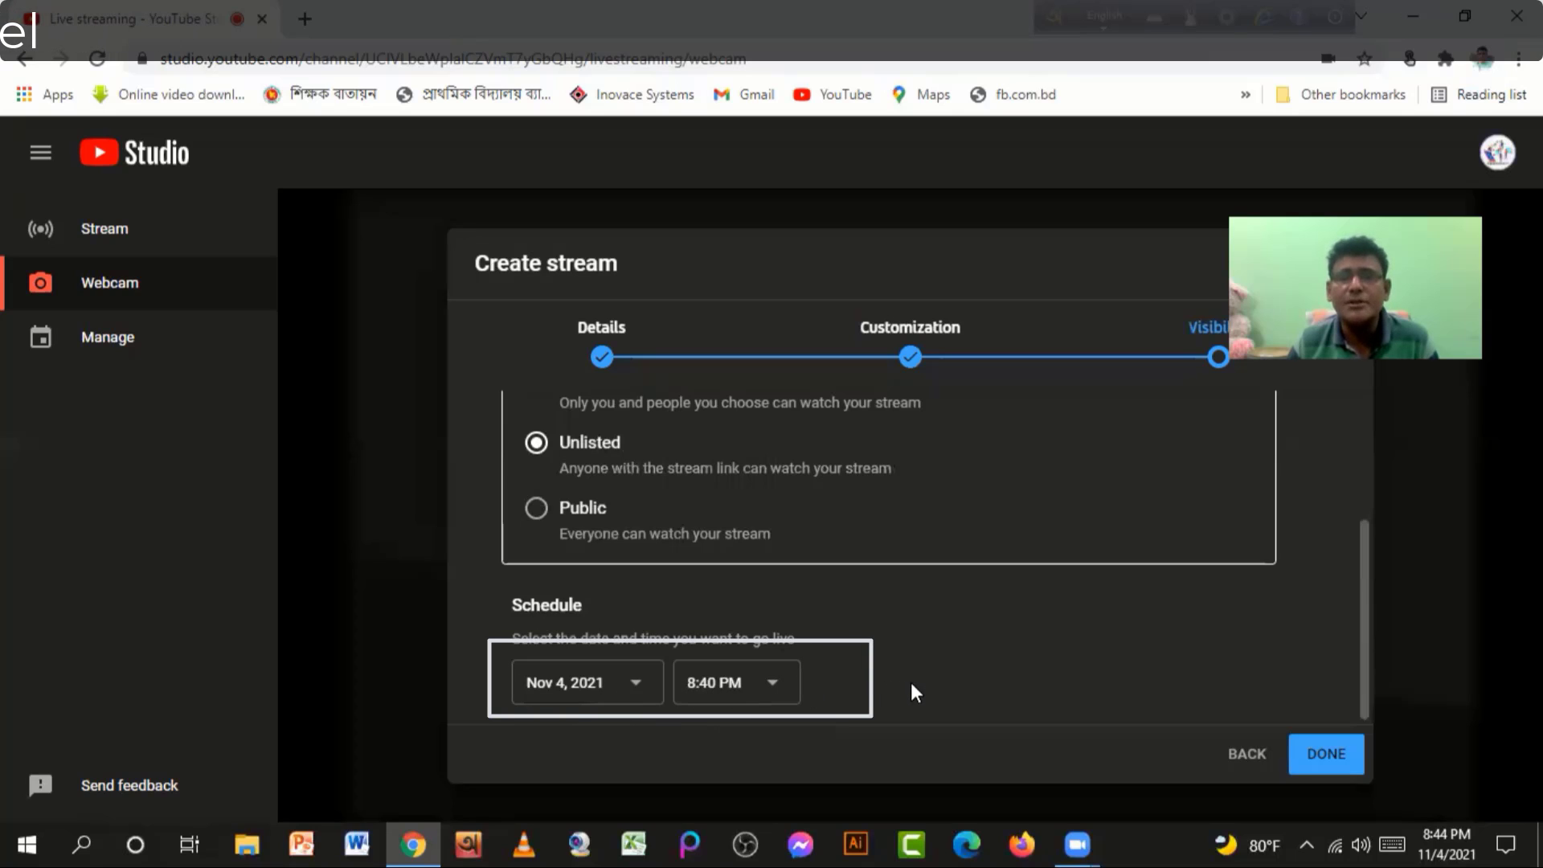
click(1331, 754)
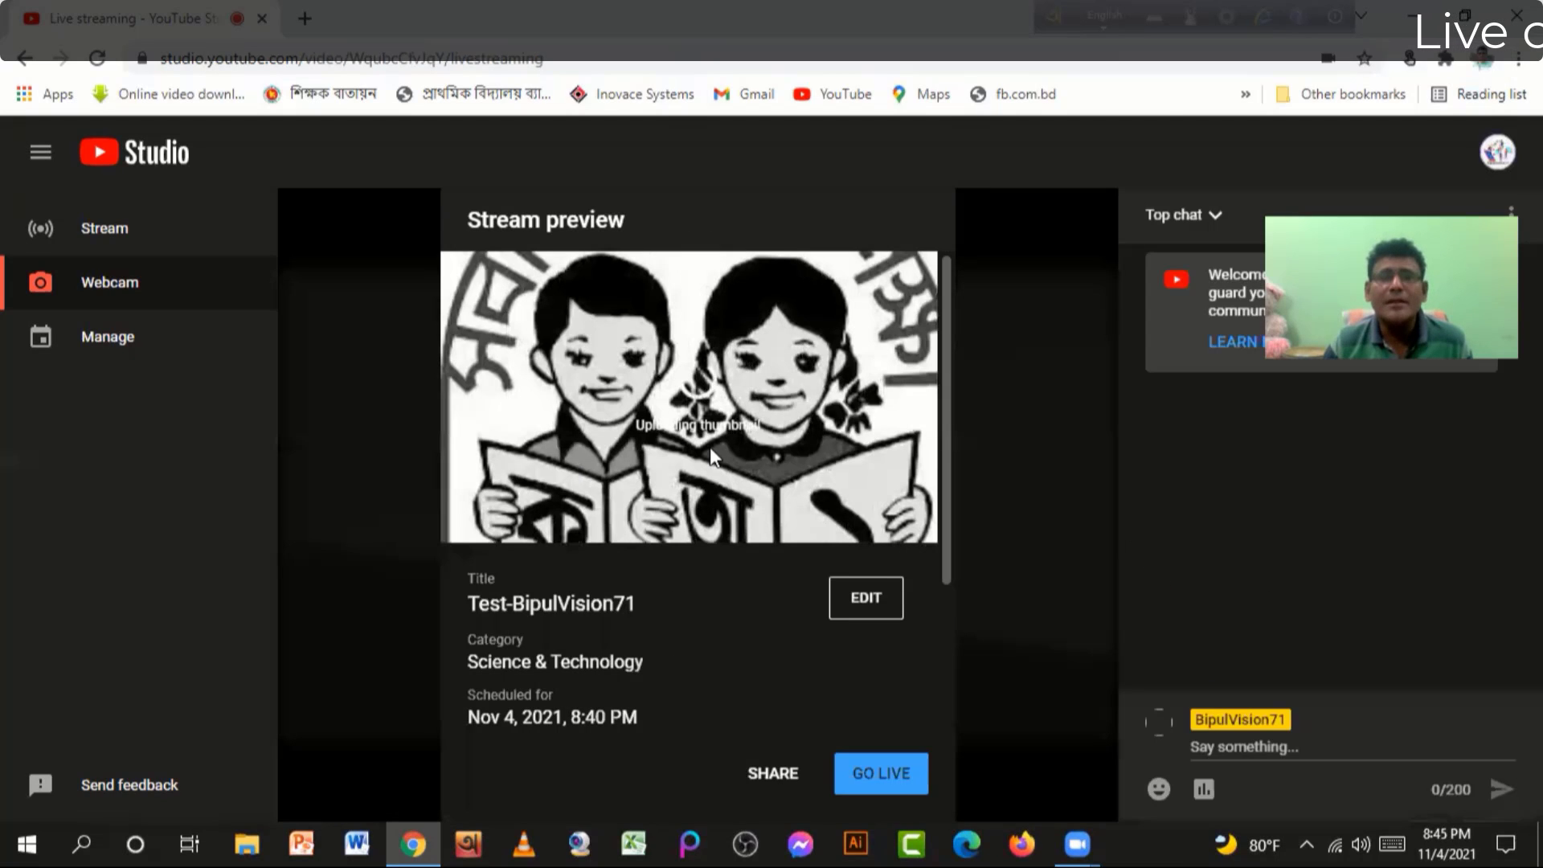
mouse_move(741, 484)
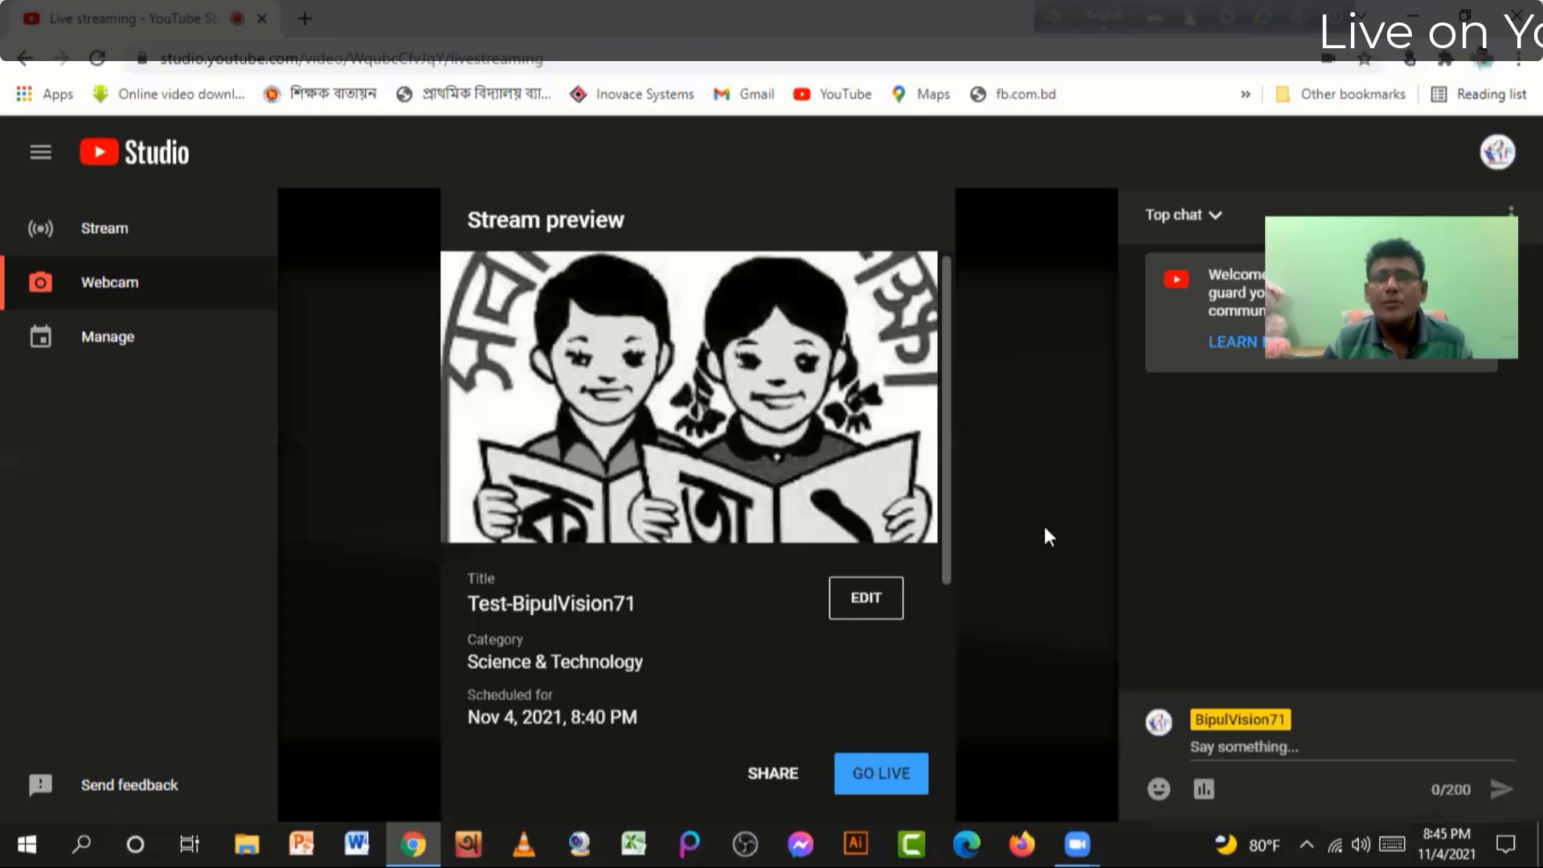